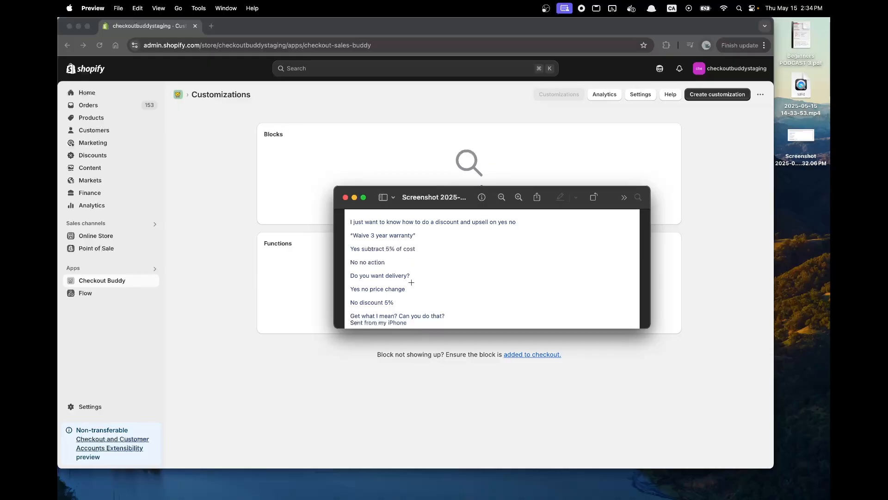
Review the warranty and delivery request note, move its window aside, and bring the customizations page to the front.
drag(354, 277, 441, 291)
click(410, 300)
click(453, 201)
click(434, 202)
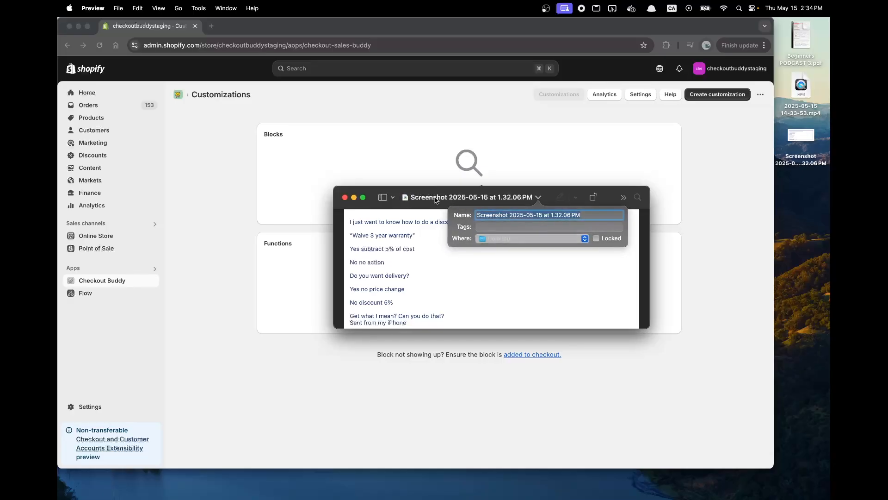
drag(444, 197, 591, 251)
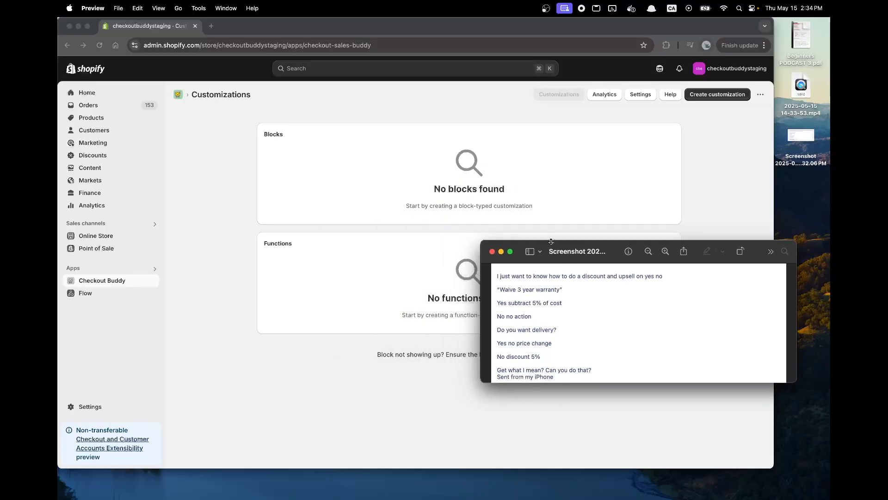
click(524, 193)
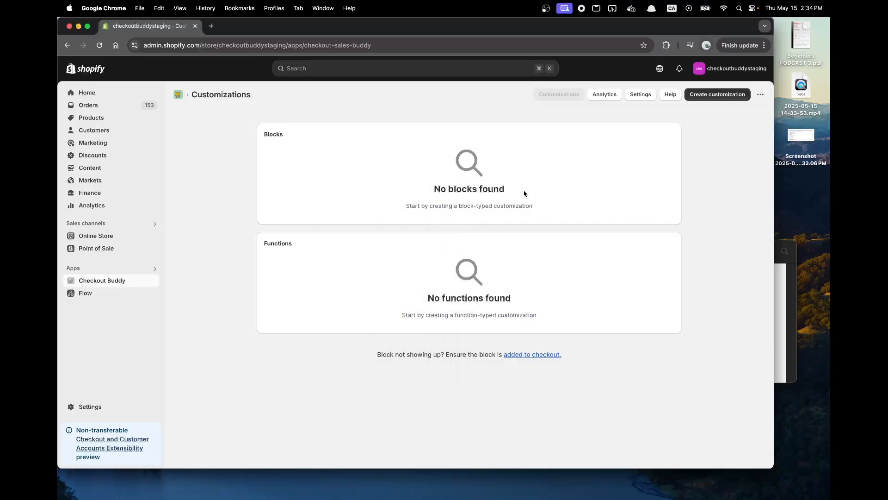
Create a new Form fields customization and name the block demo.
click(717, 94)
text(form f)
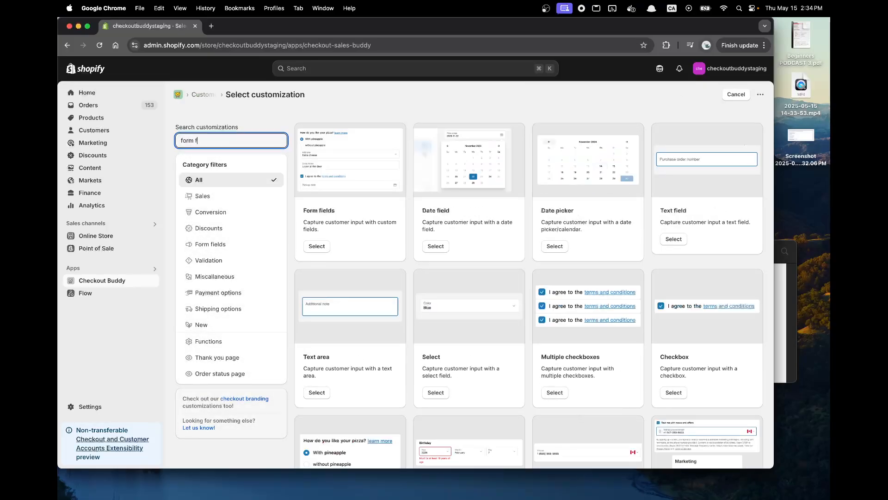
text(ield)
click(307, 248)
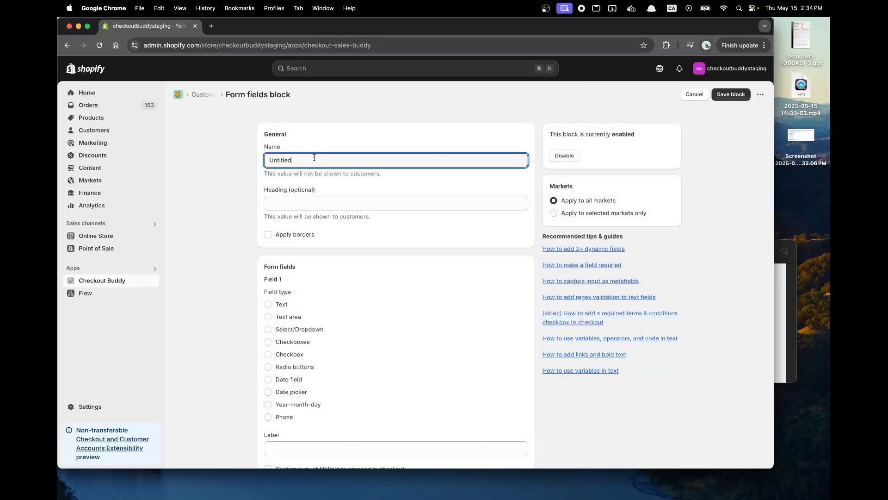
key(super+a)
text(dem)
Make field 1 a radio button field with a first option row and the subheading "Waive 3 year warranty".
scroll(312, 307, down, 3)
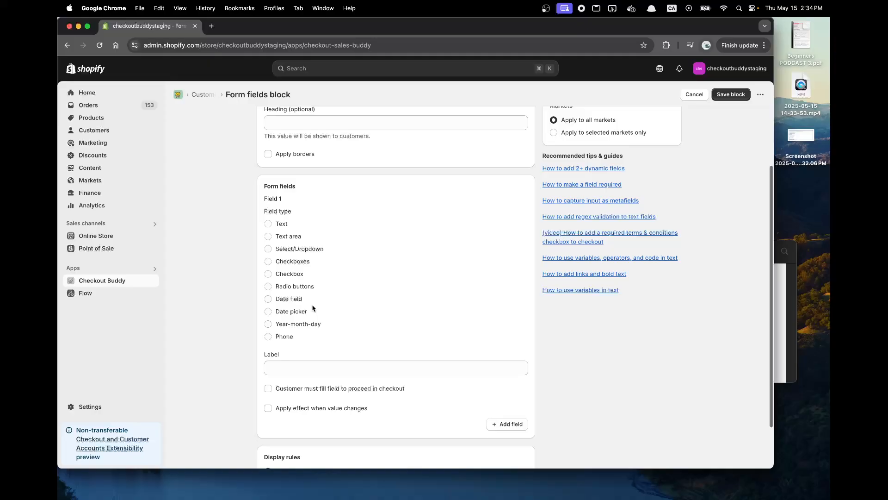
click(291, 287)
scroll(602, 352, down, 5)
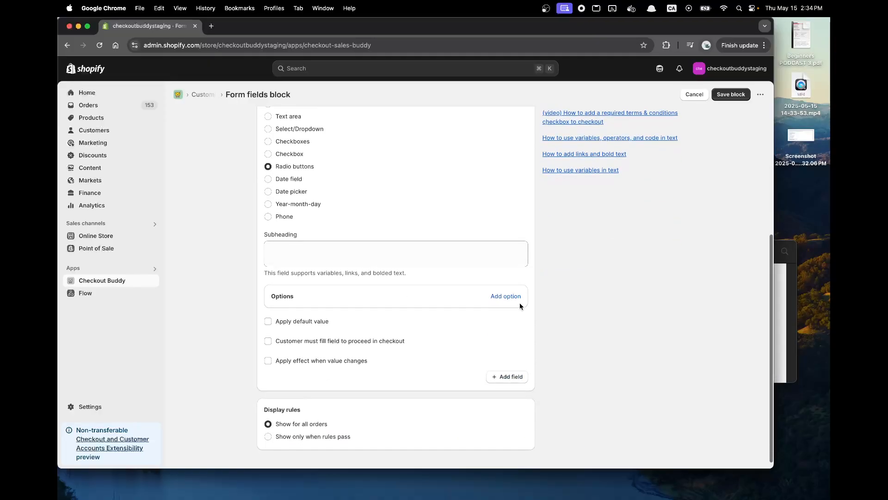
click(509, 296)
click(780, 309)
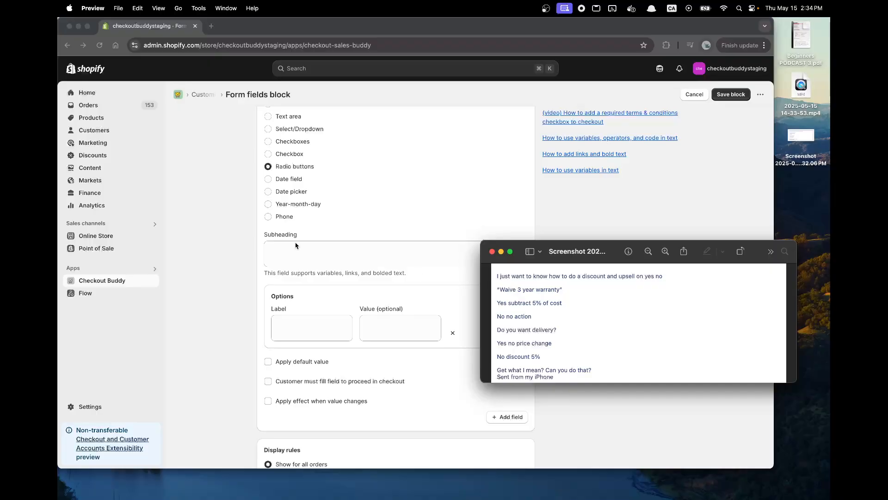
click(309, 262)
click(309, 254)
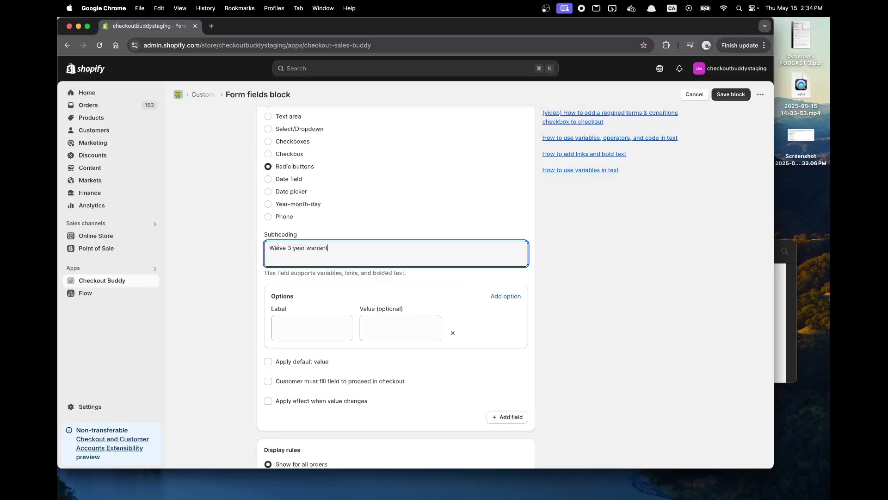
Add a second option to the warranty field and label the two options Yes and No.
click(504, 296)
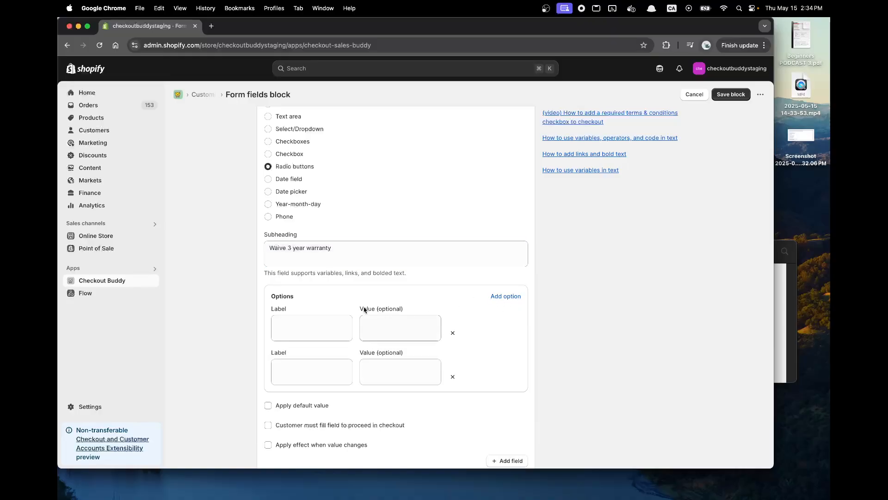
scroll(342, 309, down, 3)
click(311, 253)
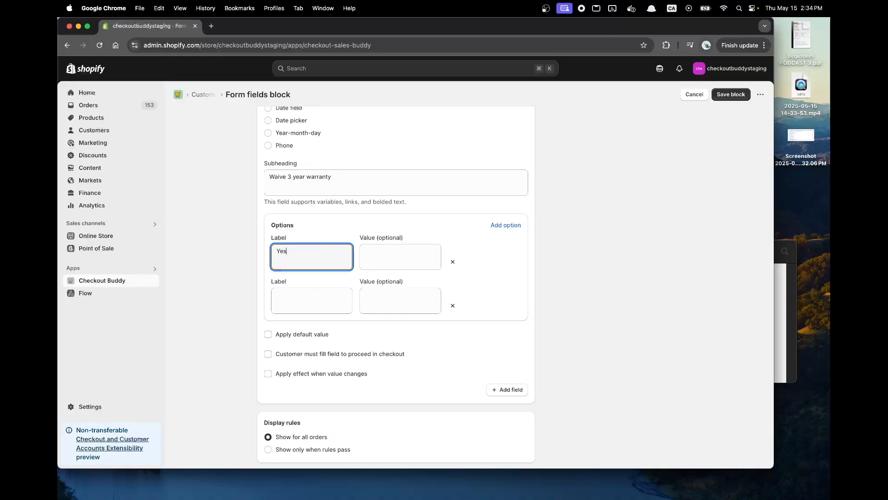
key(Tab)
key(Tab)
key(Tab)
key(Tab)
key(shift+Tab)
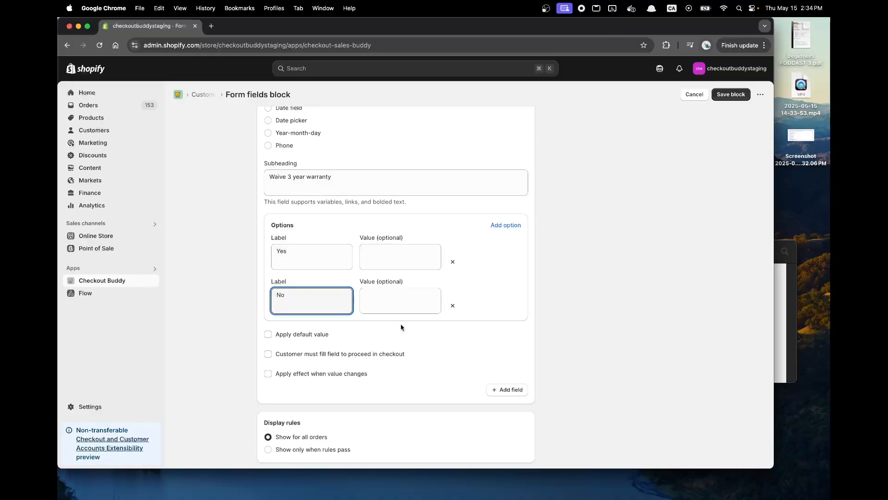
click(390, 256)
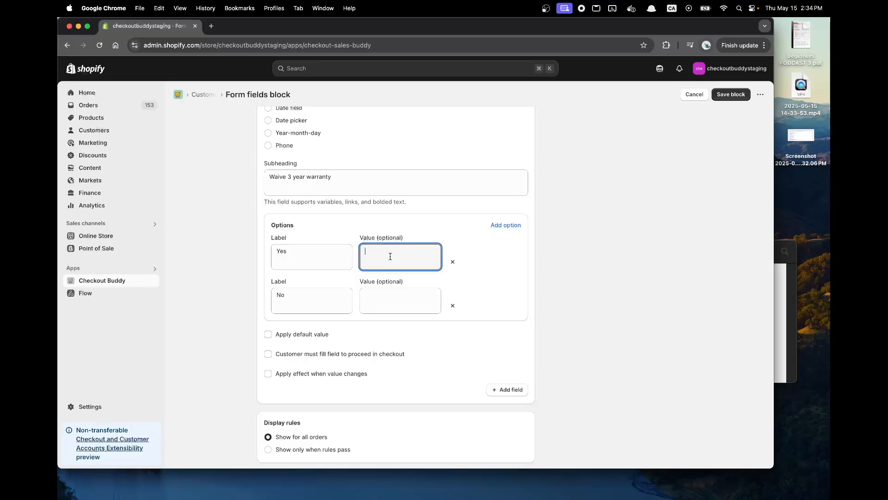
double_click(291, 251)
click(307, 256)
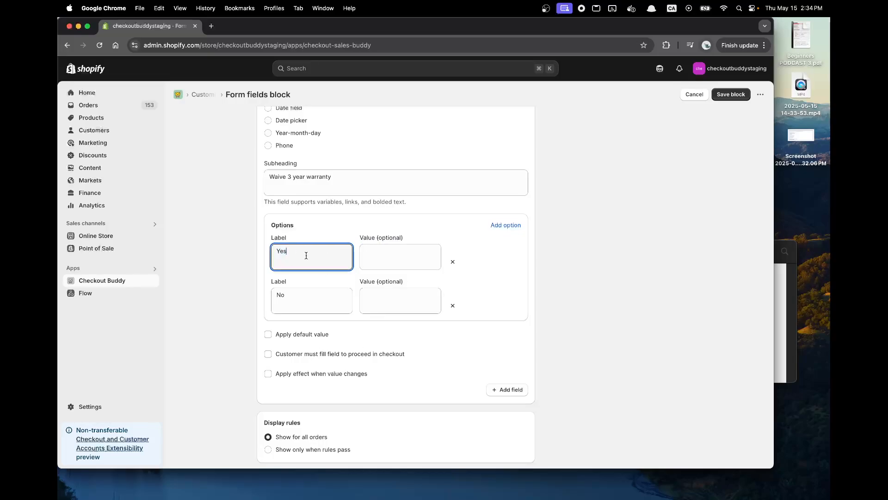
Add a second field to the block as radio buttons with the subheading "Do you want delivery?".
scroll(296, 248, down, 1)
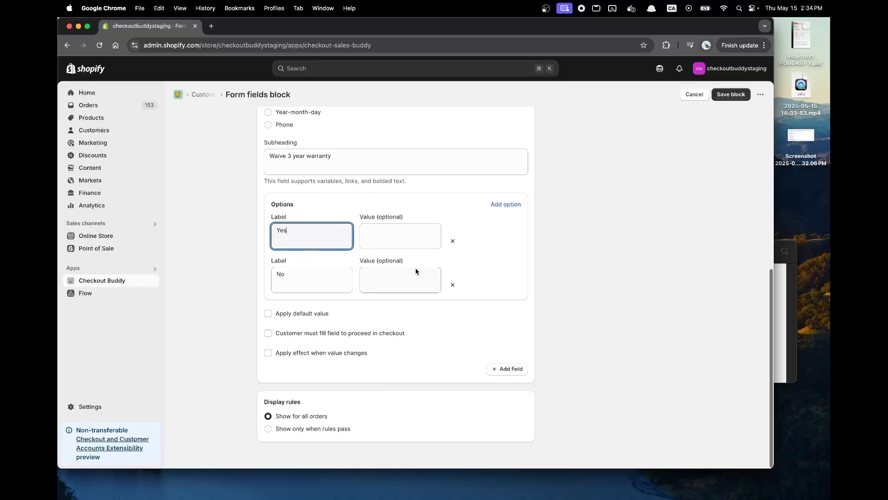
click(518, 370)
scroll(395, 357, down, 4)
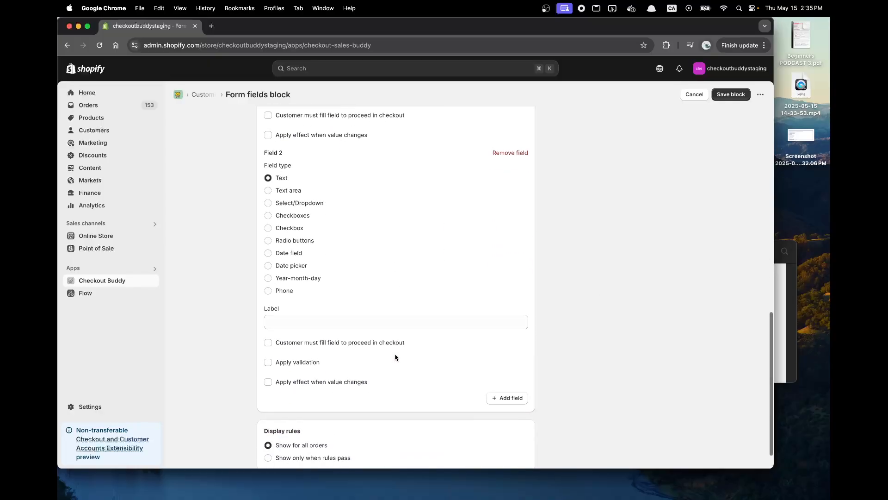
click(305, 241)
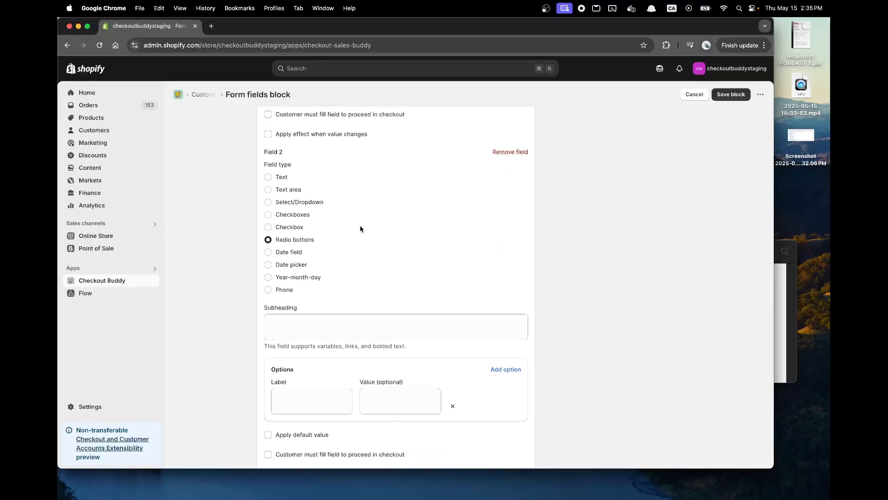
click(351, 320)
click(790, 303)
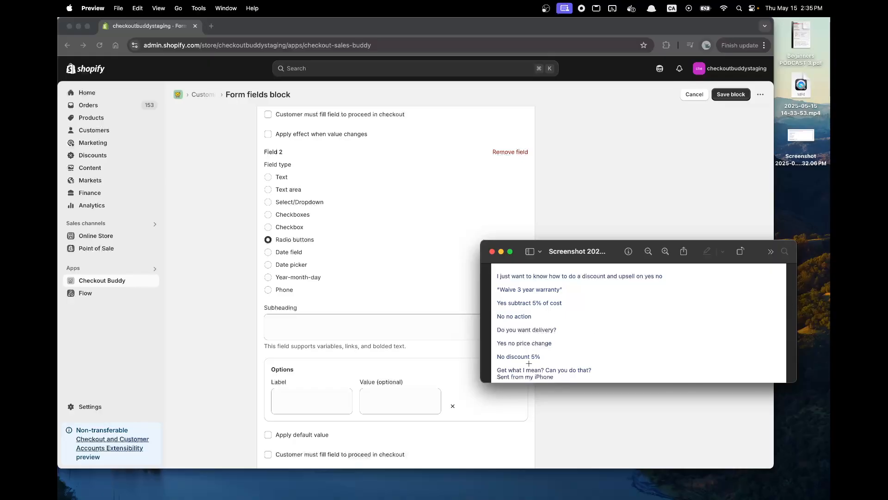
click(352, 320)
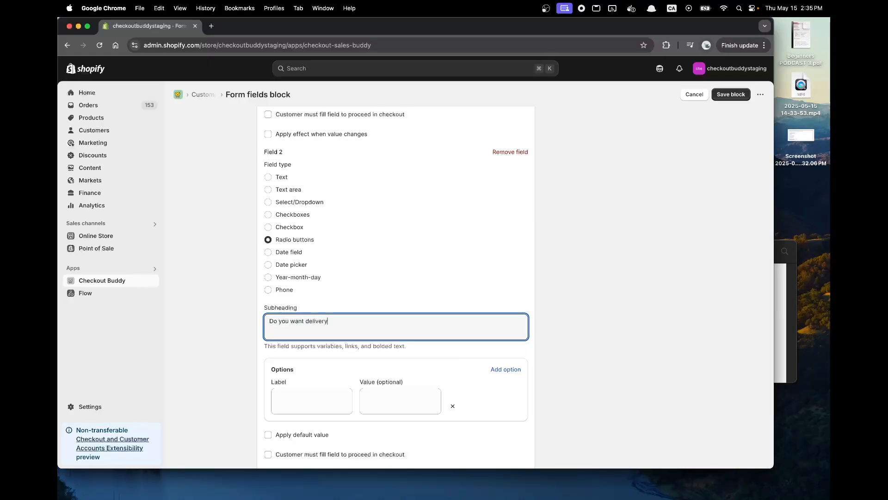
Give the delivery field two options labelled Yes and No, and save the form fields block.
scroll(301, 284, down, 3)
click(301, 285)
text(YUes)
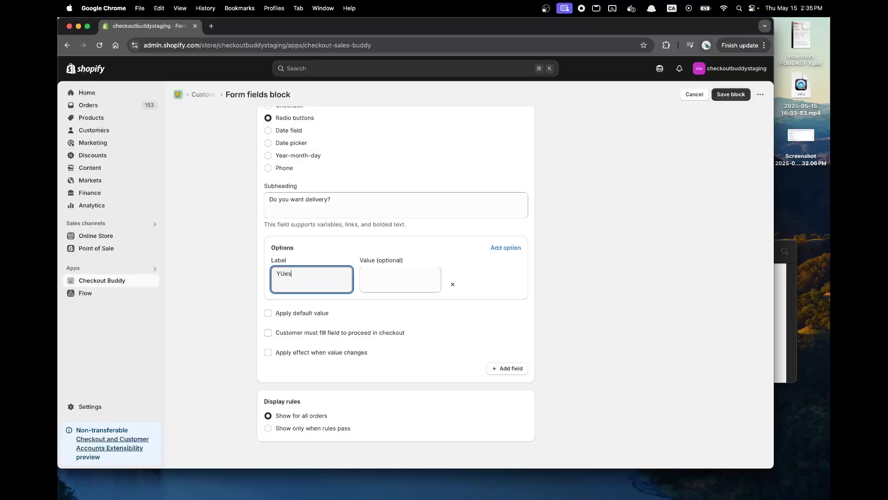
click(505, 247)
double_click(347, 278)
text(Y)
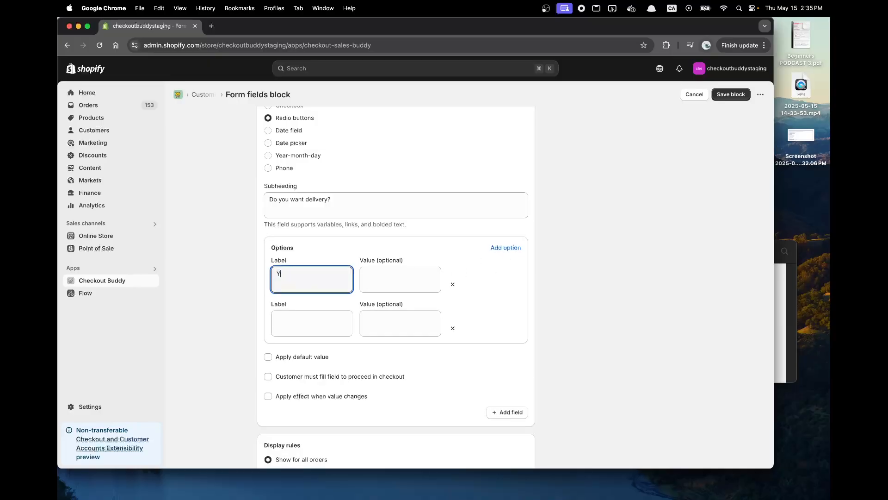
text(es)
key(Tab)
key(Tab)
key(Tab)
text(No)
scroll(341, 321, down, 1)
scroll(341, 321, up, 7)
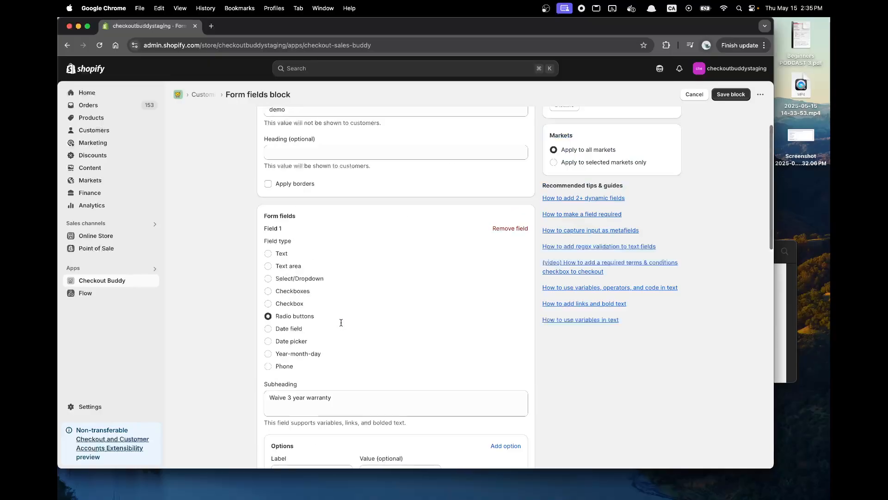
click(732, 95)
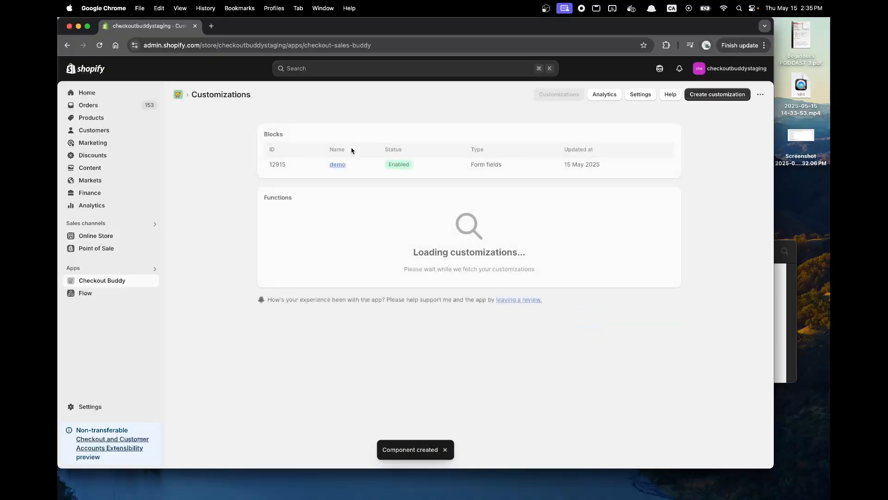
Find the Order discount function among the customizations, create one, and name it "demo discounts 1".
click(699, 95)
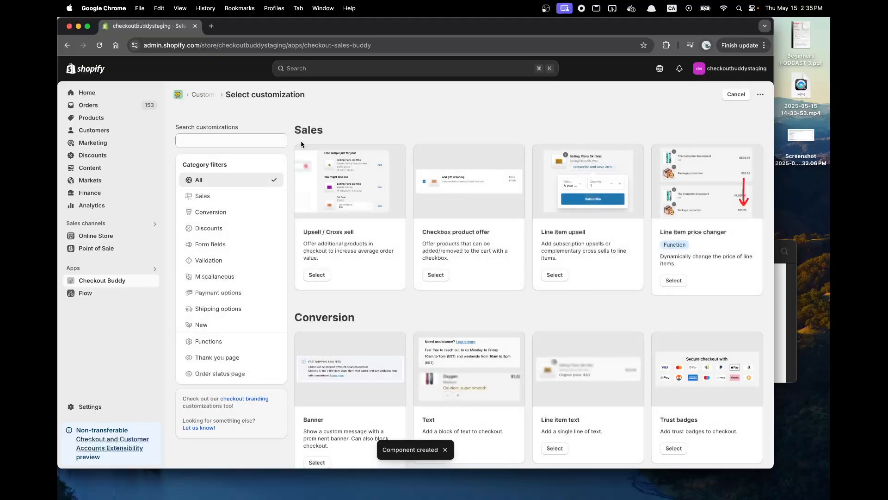
click(234, 140)
text(order discount)
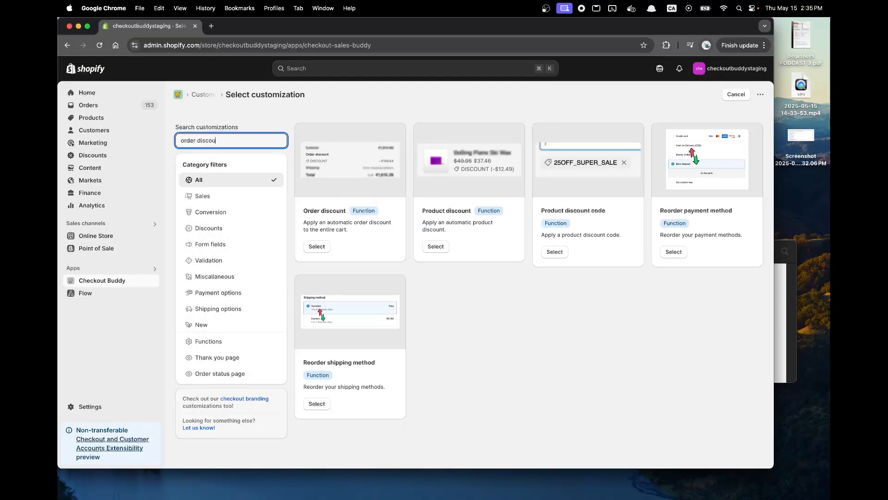
click(317, 247)
text(demo discounts 1)
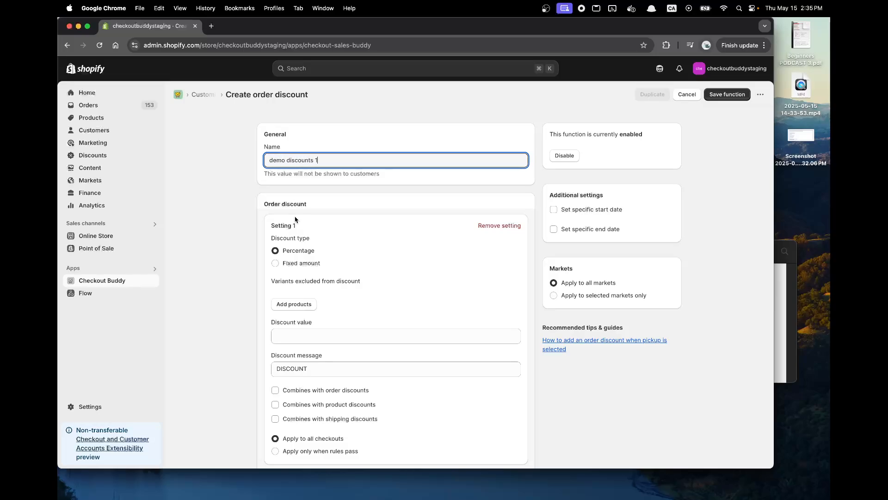
Set the percentage discount value to 5 and the discount message to WARRANTY_WAIVED.
click(311, 335)
text(5)
click(321, 365)
double_click(321, 365)
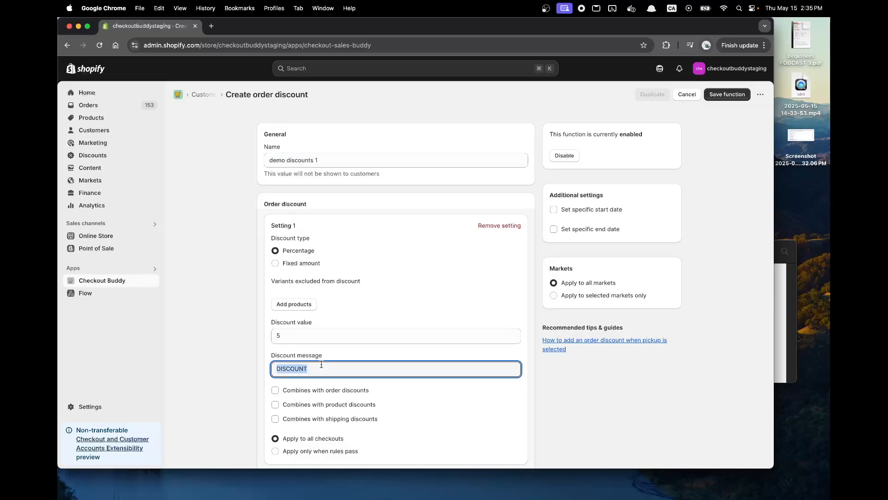
text(WARRANTY_WAIVED)
Allow the discount to combine with order, product and shipping discounts.
scroll(643, 284, down, 5)
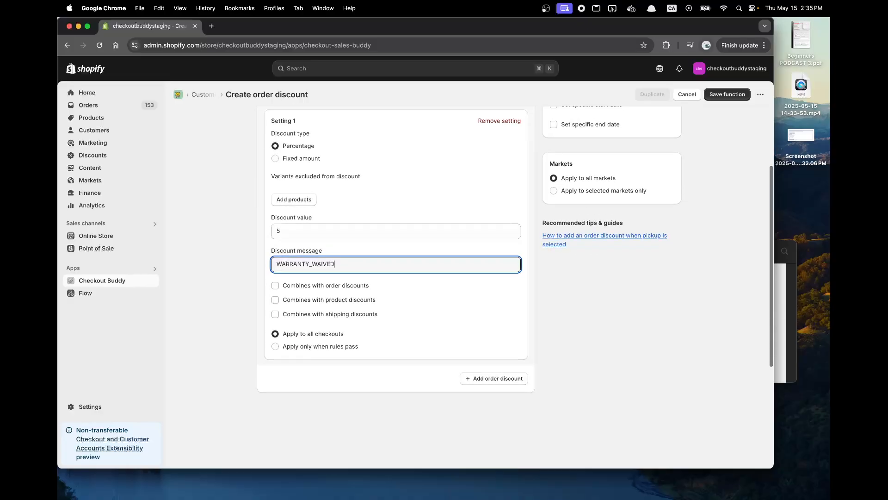
click(359, 260)
click(359, 276)
click(359, 289)
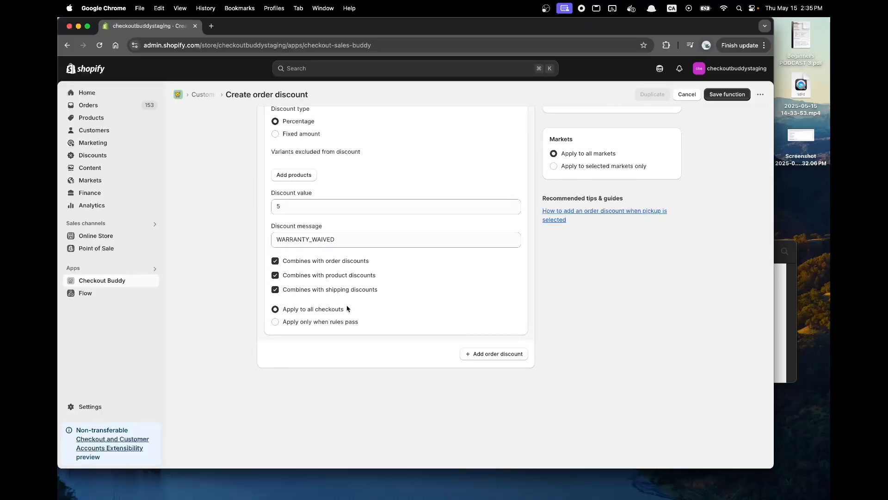
Restrict the discount to checkouts where the cart attribute key demo equals Yes, and save the function.
click(334, 321)
click(500, 375)
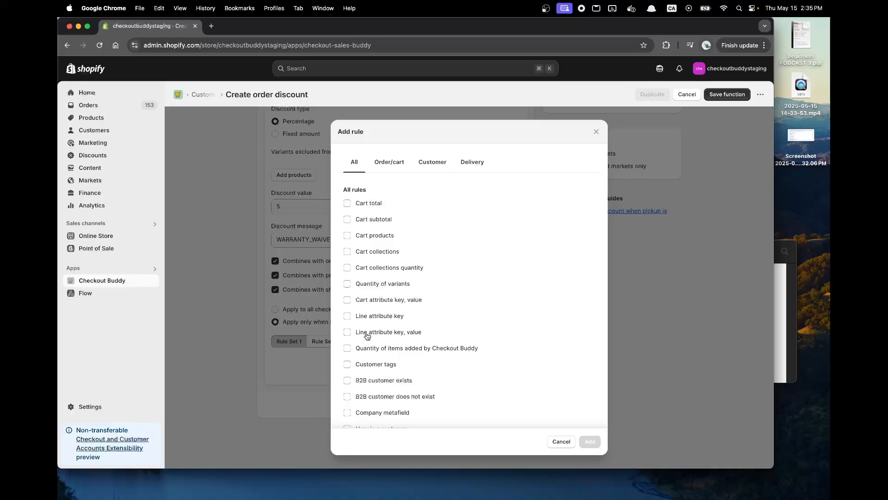
click(391, 301)
click(590, 441)
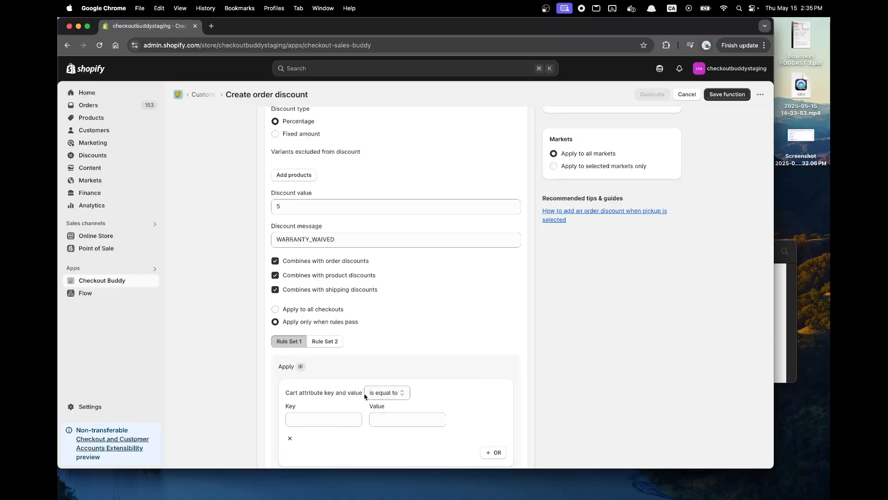
click(319, 424)
key(Tab)
text(Y)
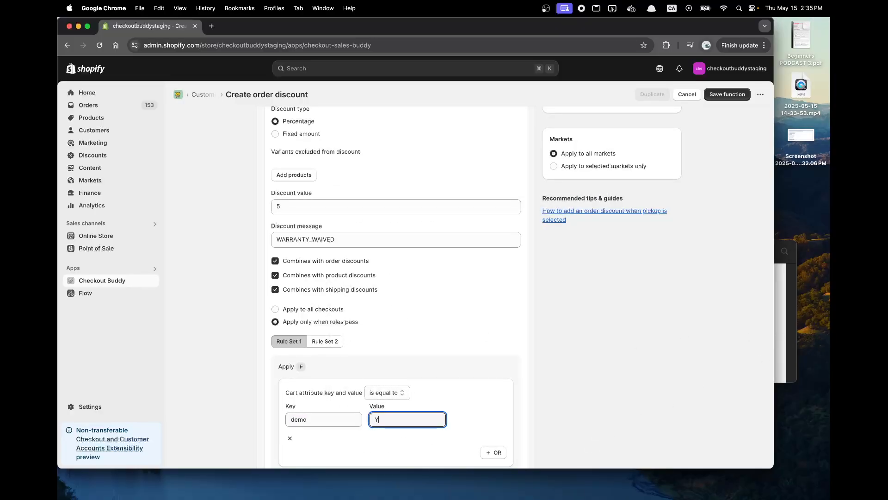
text(es)
click(736, 94)
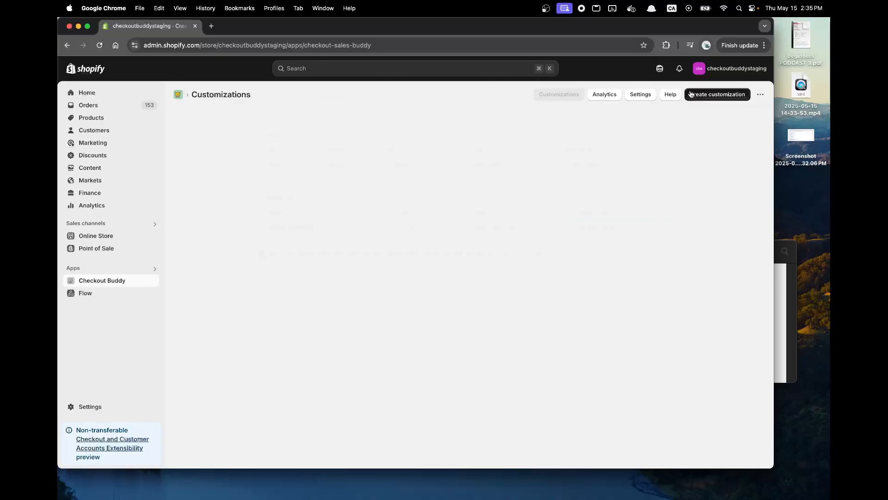
Create another Order discount function from the customizations and name it "demo discount 2".
click(691, 94)
click(263, 145)
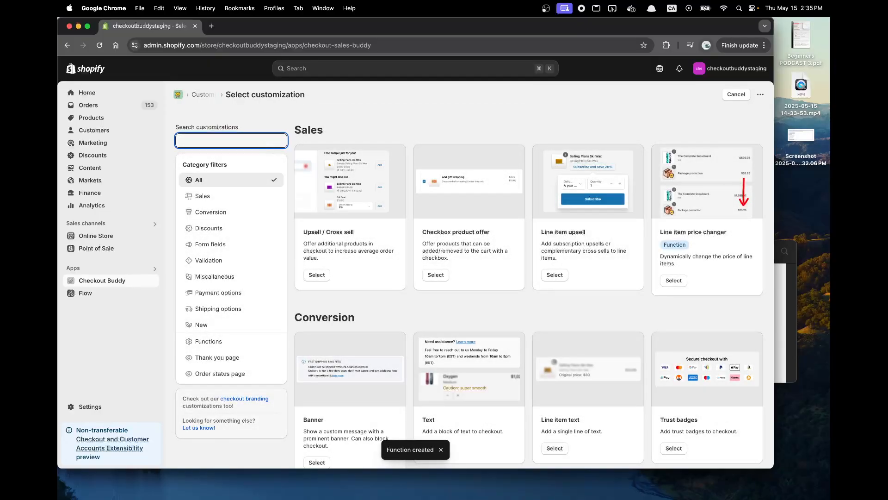
text(order discount)
click(317, 245)
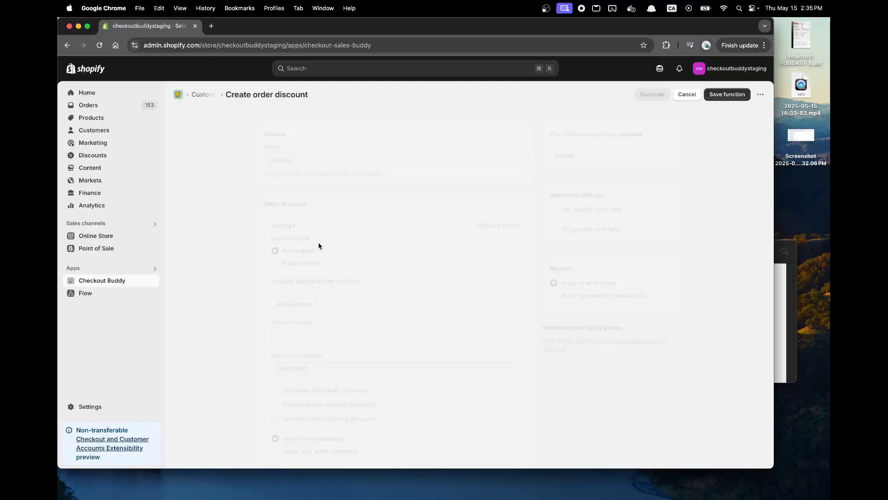
click(309, 161)
text(demo discount 2)
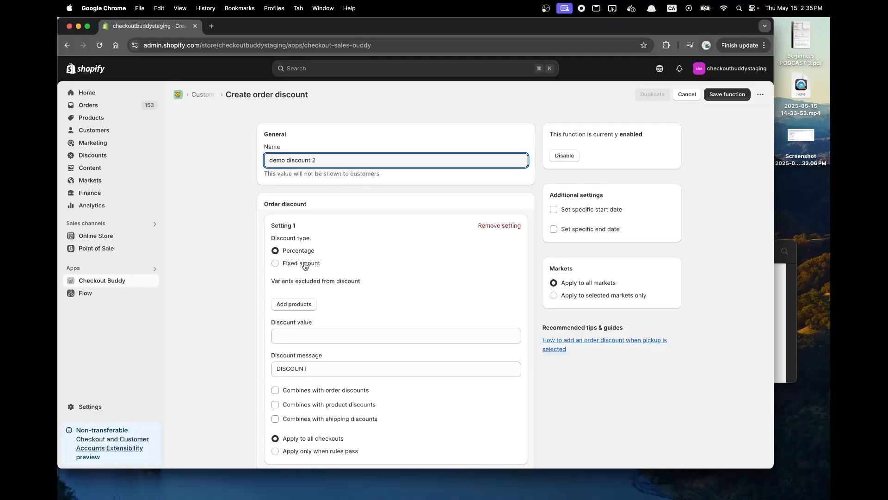
Set the percentage discount value to 5 and the discount message to NO_DELIVERY.
click(333, 336)
text(5)
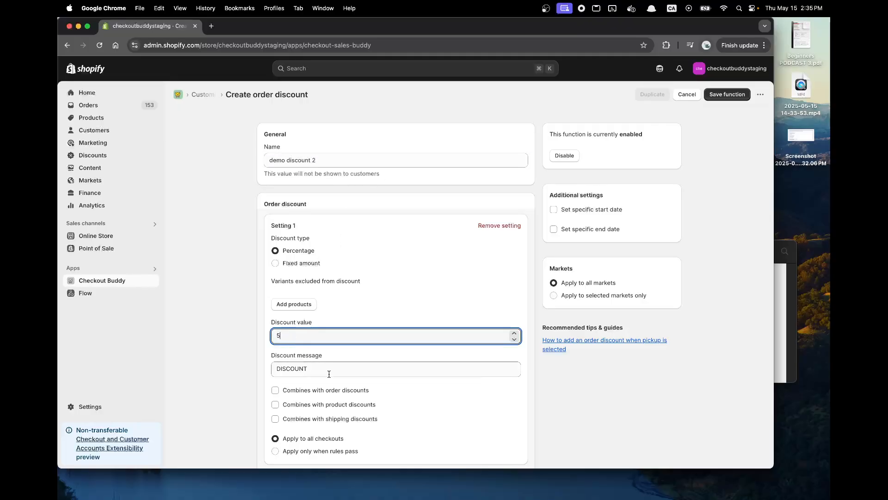
double_click(326, 368)
text(NO_DELIVERY)
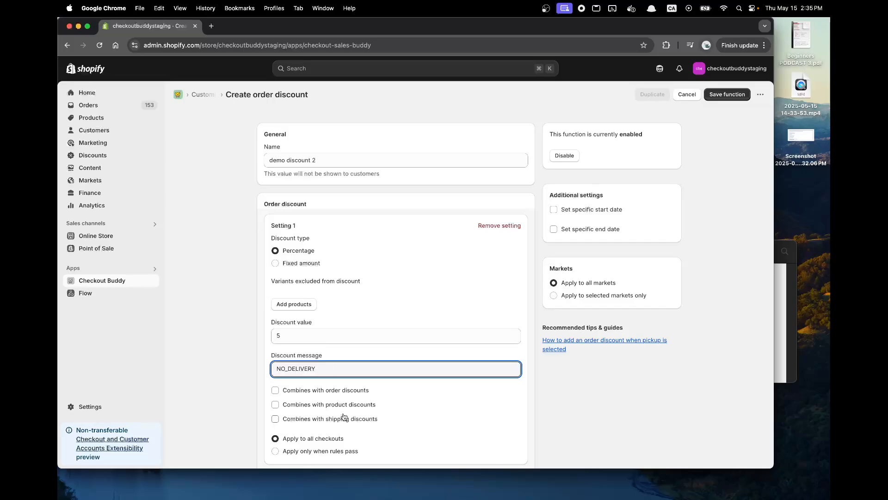
Allow the NO_DELIVERY discount to combine with order, product and shipping discounts.
scroll(344, 416, down, 5)
click(334, 279)
click(334, 293)
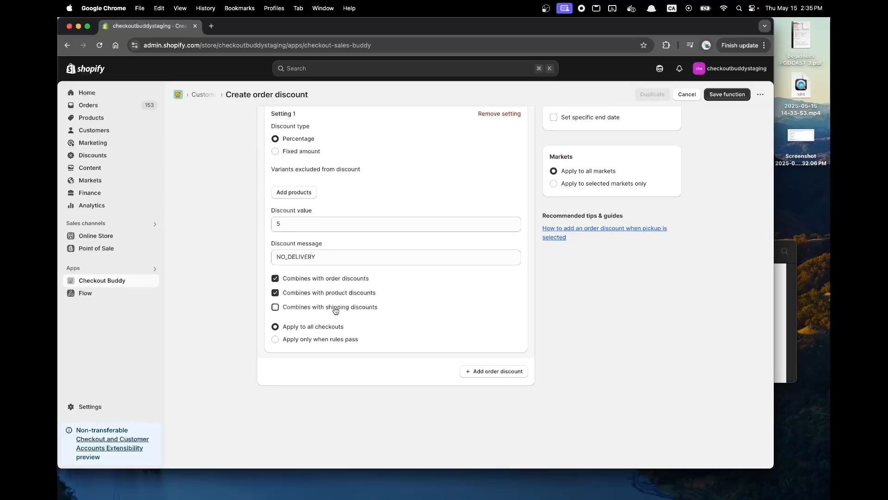
click(336, 310)
Restrict the discount to checkouts where the cart attribute key demo 2 equals No, and save the function.
click(310, 340)
click(509, 392)
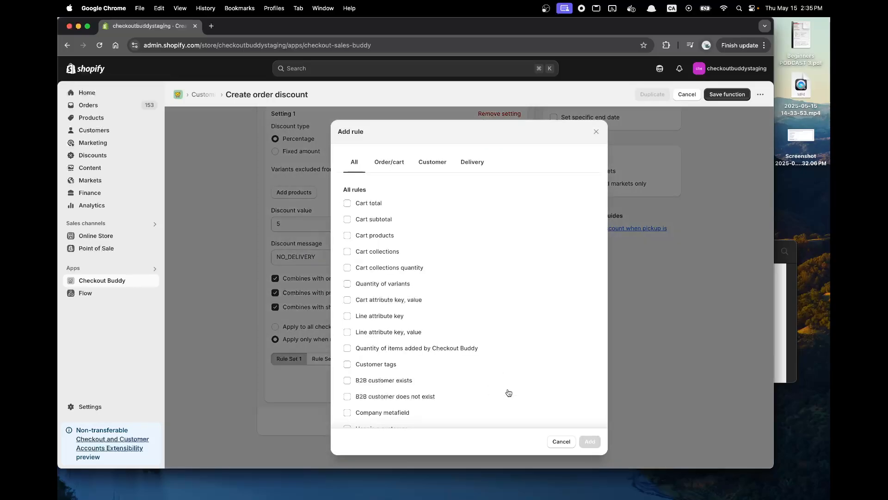
click(384, 301)
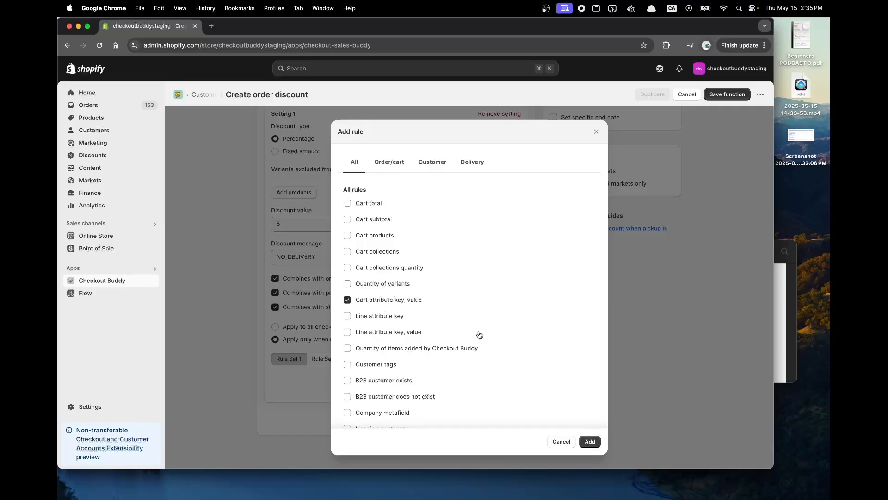
click(590, 441)
scroll(412, 386, down, 5)
click(332, 344)
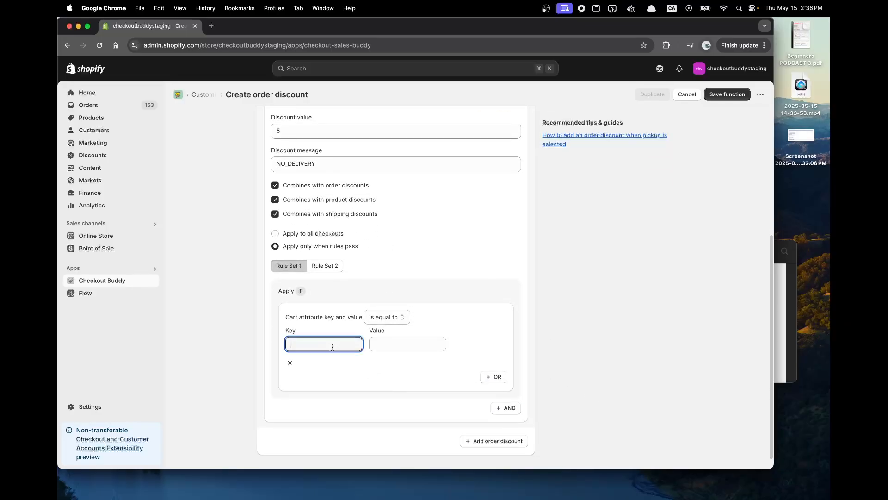
text(demo 2)
key(Tab)
text(N)
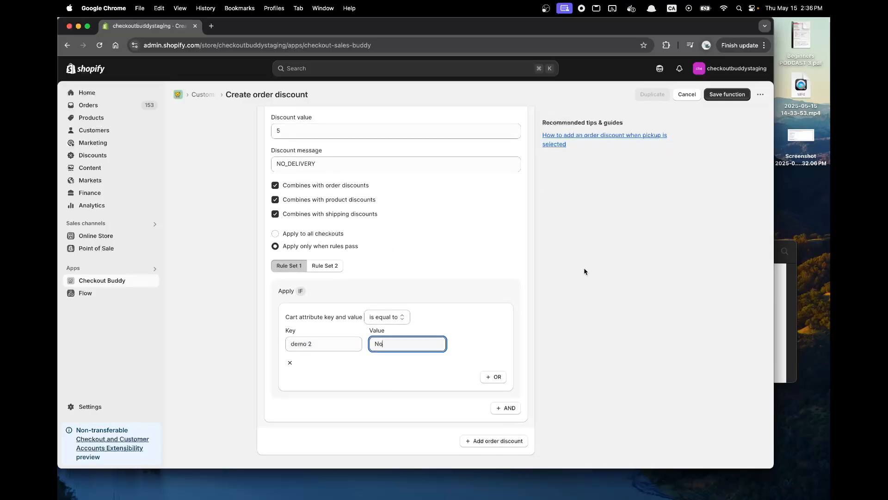
click(727, 94)
Check the request note, then review the cart attribute key and value rule in the demo discounts 1 function.
click(780, 304)
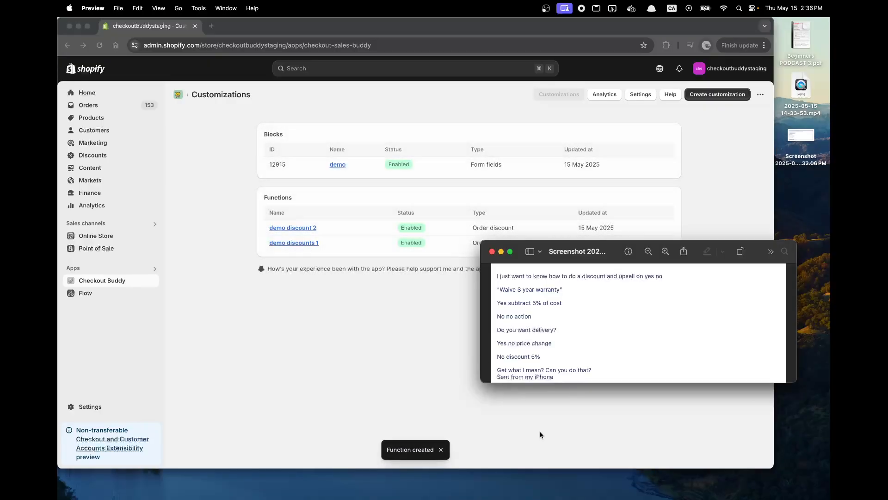
click(540, 435)
click(363, 244)
scroll(415, 278, down, 5)
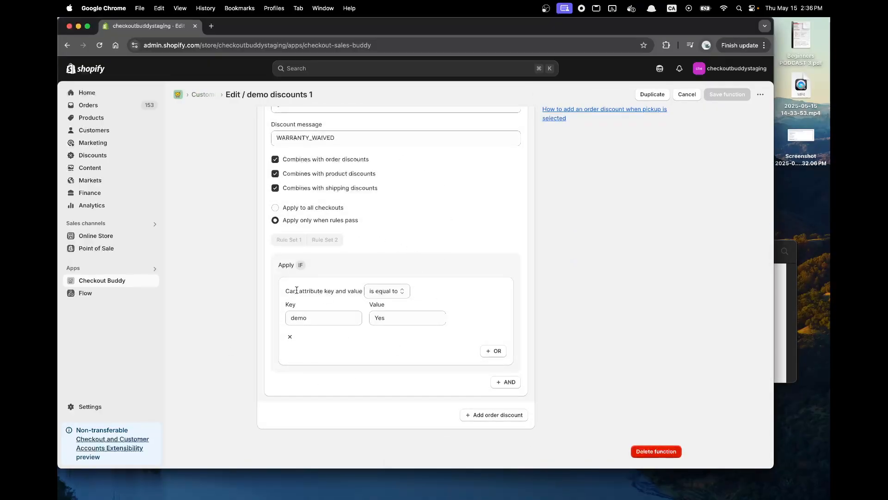
click(303, 323)
click(688, 95)
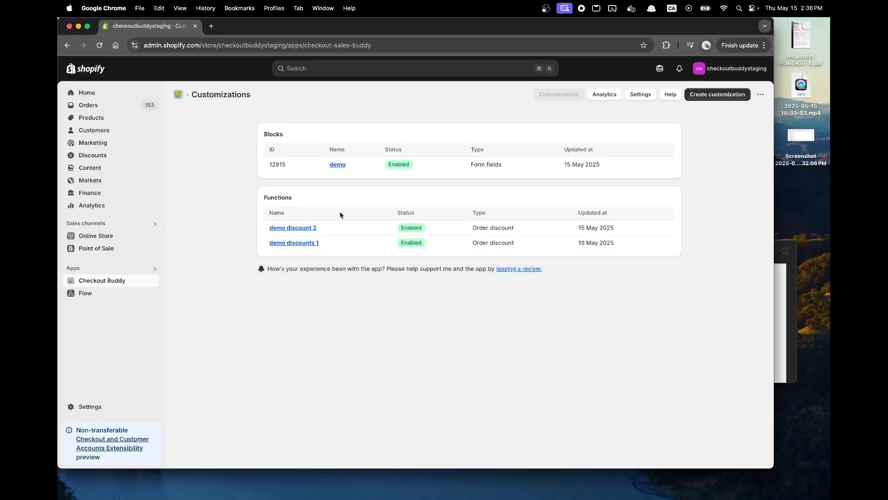
Open the demo form fields block and examine its name and the warranty question's option labels and values.
click(339, 165)
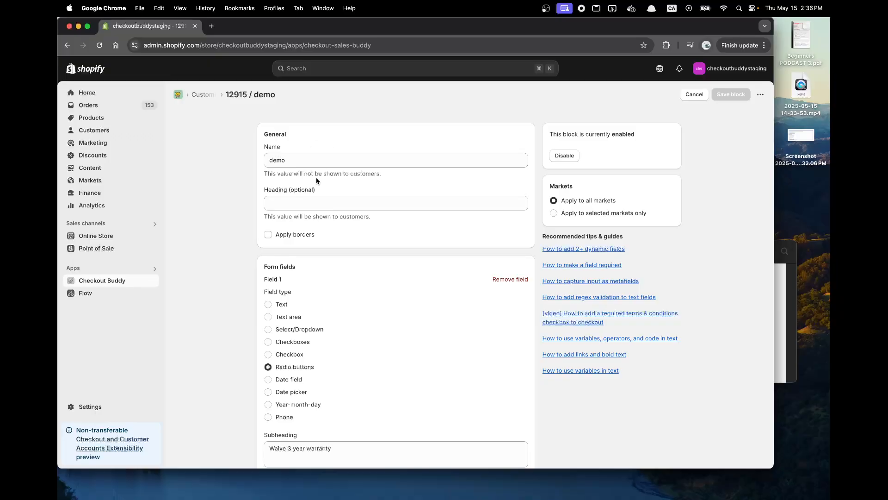
scroll(316, 177, down, 3)
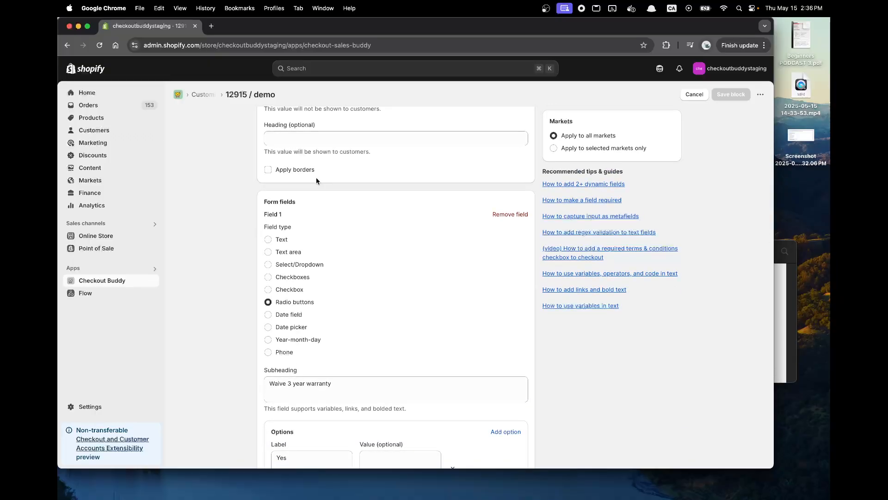
scroll(315, 177, up, 3)
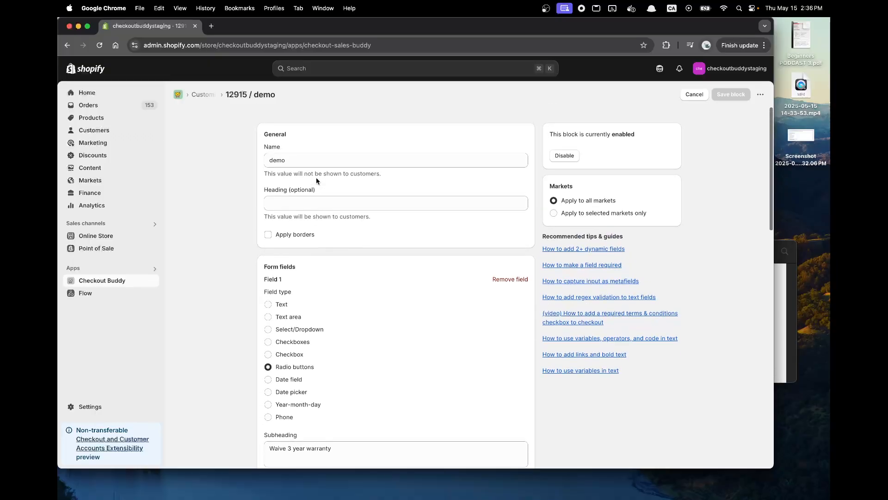
double_click(296, 162)
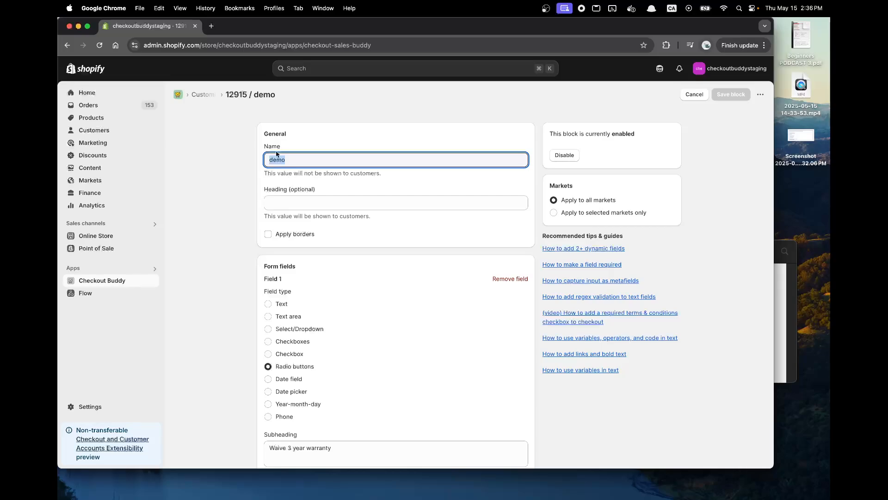
scroll(287, 186, down, 10)
double_click(294, 200)
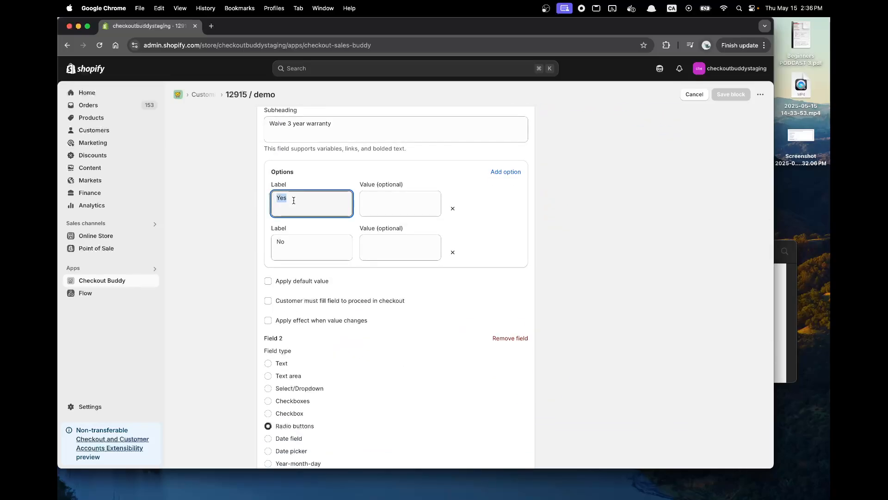
click(364, 199)
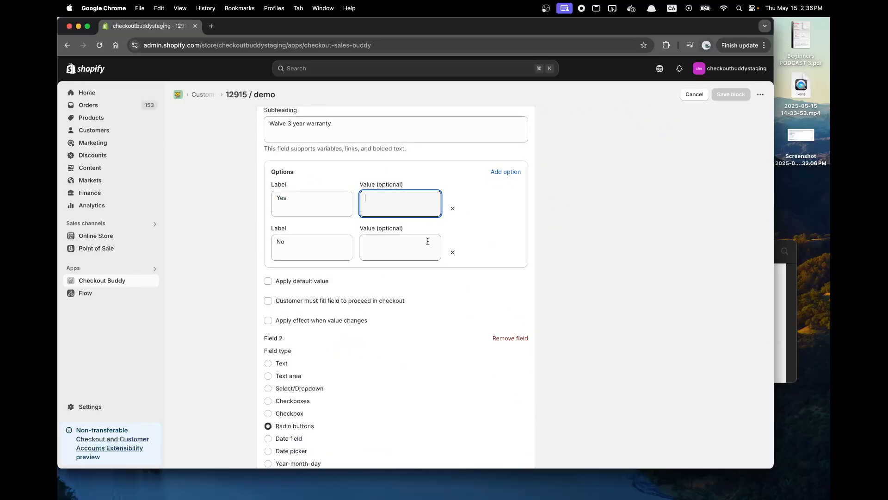
click(311, 199)
double_click(310, 199)
click(303, 230)
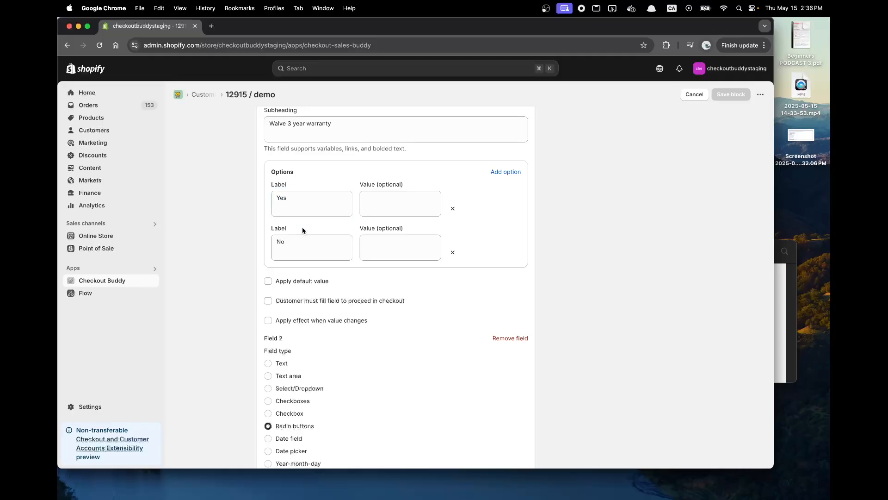
Compare the block's name with the Yes and No option labels of the Waive 3 year warranty field.
scroll(303, 230, up, 10)
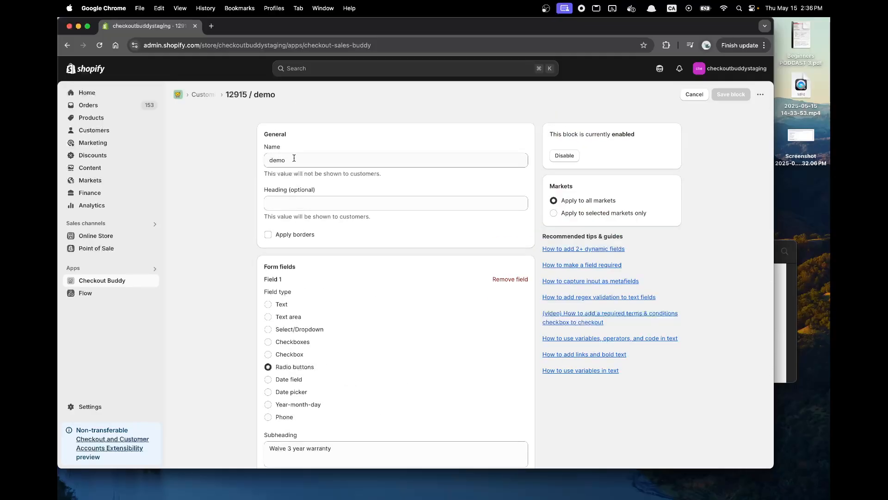
double_click(294, 158)
scroll(289, 162, down, 1)
scroll(285, 165, up, 1)
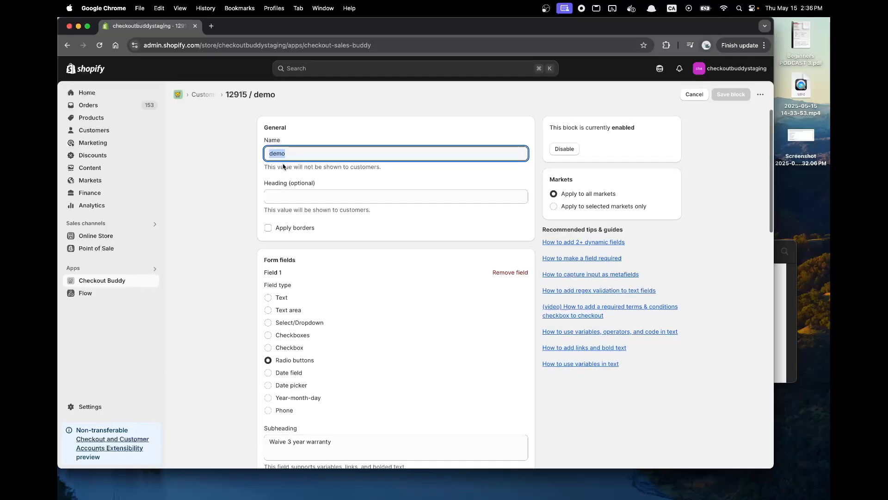
scroll(289, 174, down, 10)
click(297, 178)
click(296, 217)
Examine how the block's name and the Field 2 number relate to the cart attribute key of the delivery question.
scroll(289, 218, down, 4)
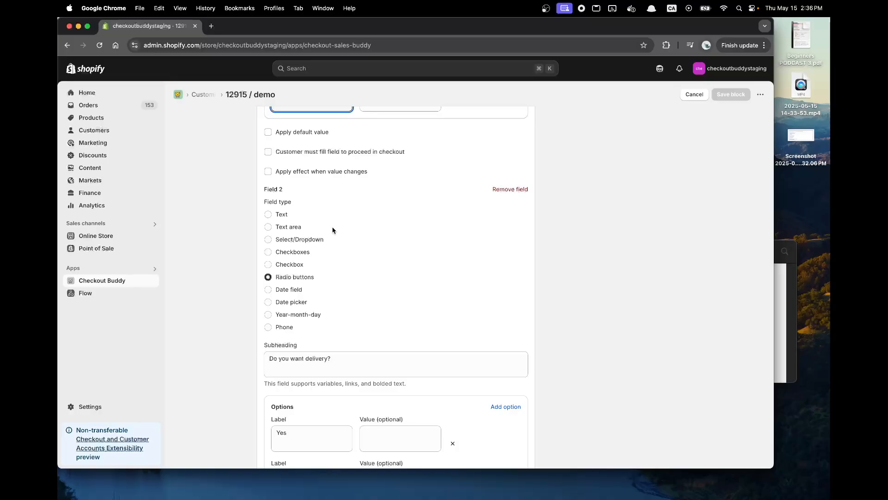
scroll(332, 230, up, 15)
double_click(283, 159)
scroll(281, 183, down, 5)
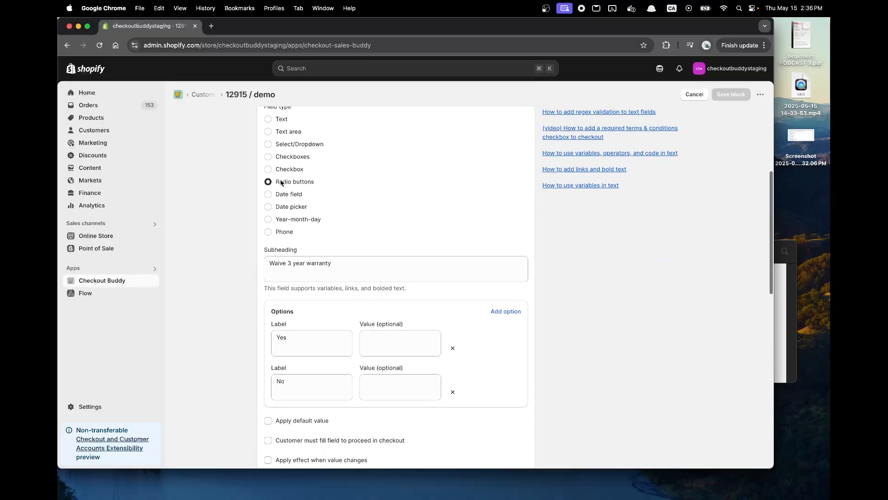
scroll(281, 183, down, 7)
double_click(271, 153)
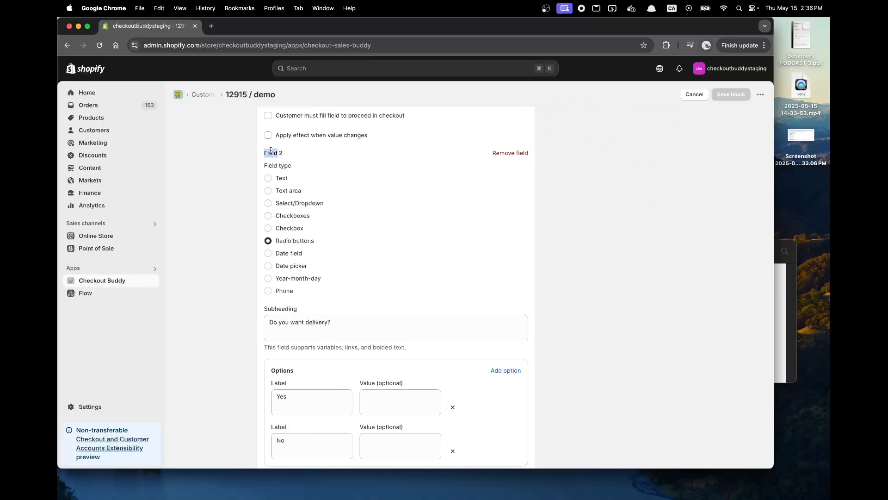
drag(271, 153, 328, 153)
click(287, 153)
scroll(270, 152, up, 10)
double_click(273, 159)
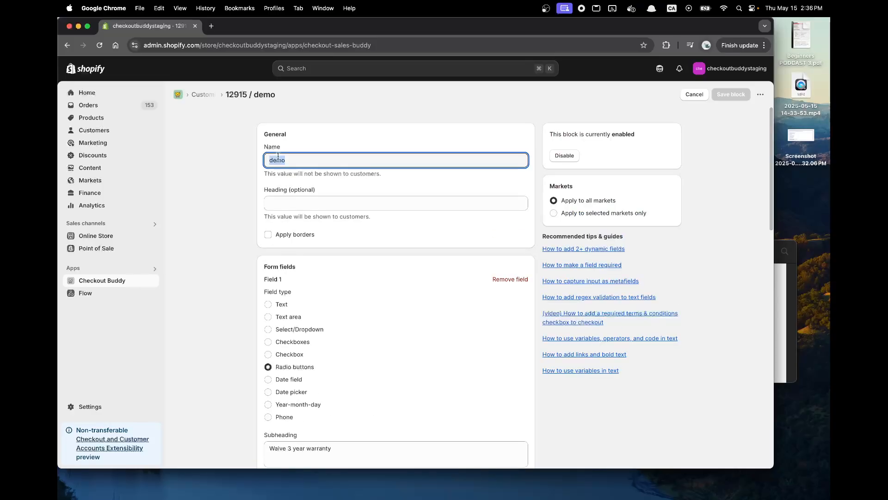
scroll(278, 156, down, 9)
scroll(285, 231, up, 8)
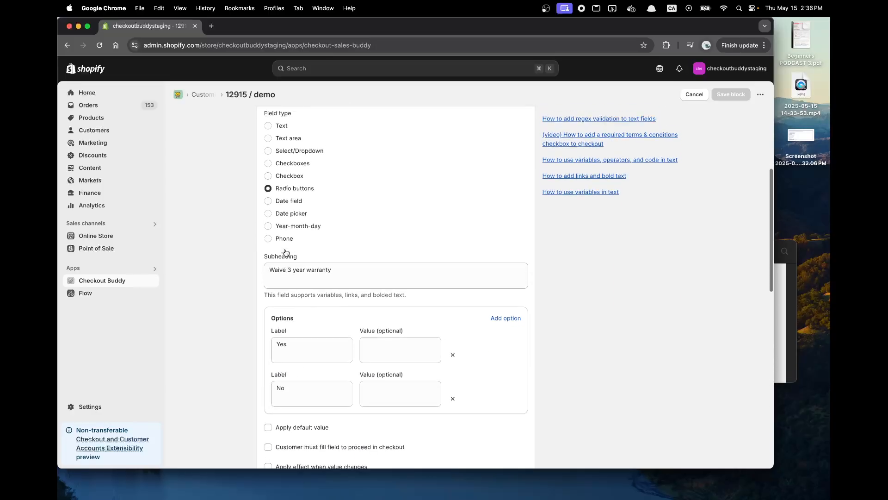
scroll(286, 187, down, 8)
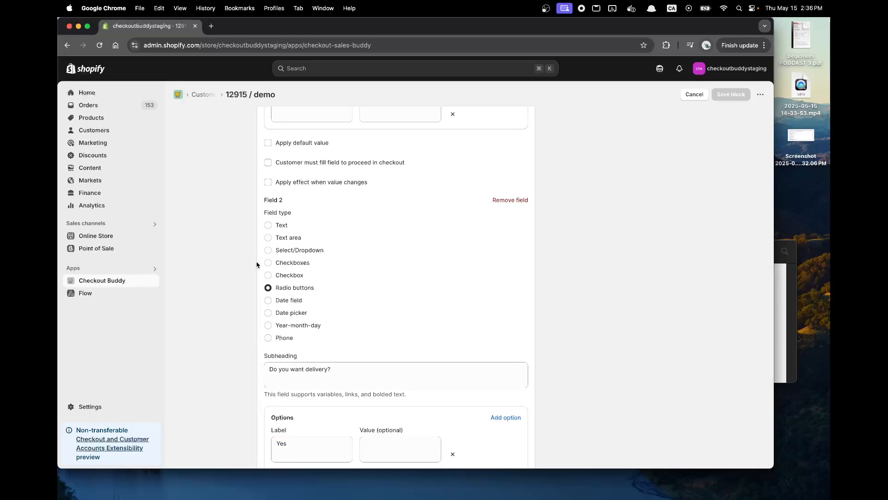
scroll(256, 264, up, 10)
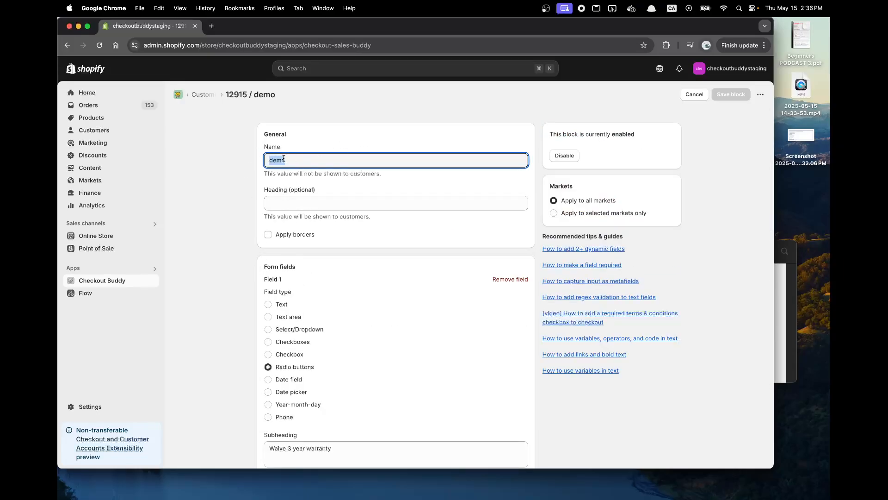
scroll(284, 158, down, 10)
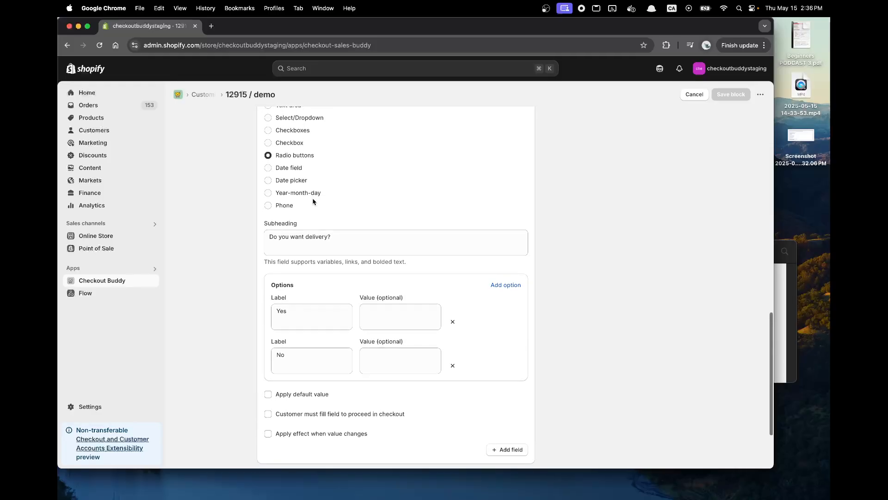
scroll(364, 188, up, 5)
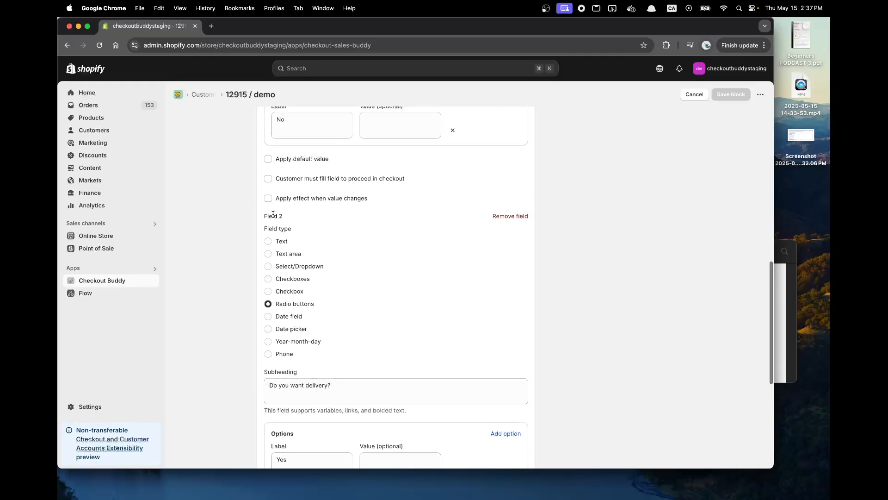
Review the delivery question's subheading, options and default value setting, and leave the demo block without saving changes.
scroll(309, 288, down, 5)
click(295, 251)
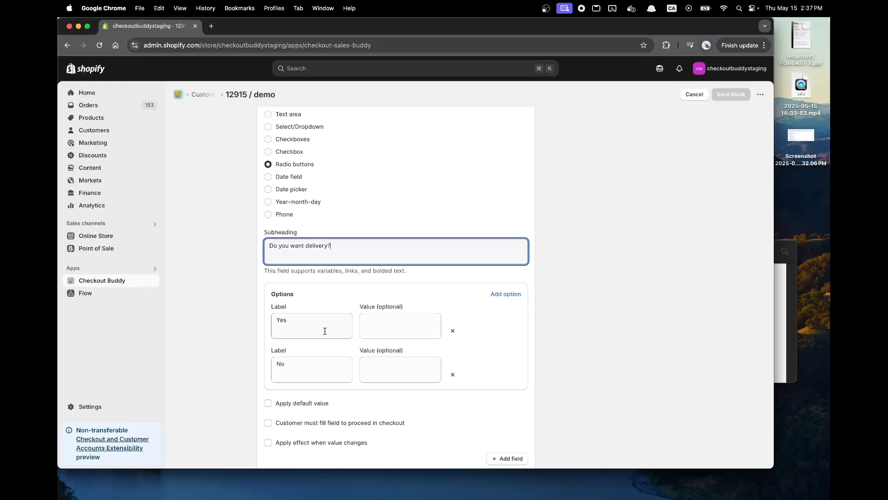
scroll(325, 331, down, 2)
click(299, 273)
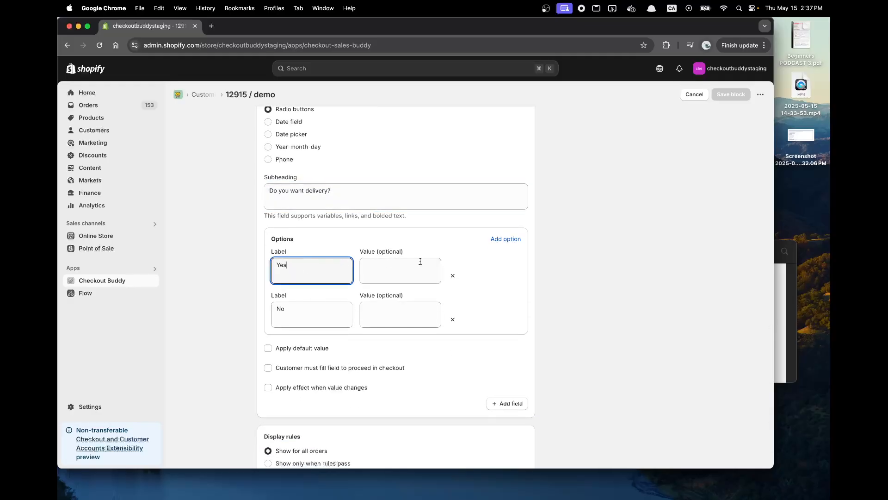
click(305, 349)
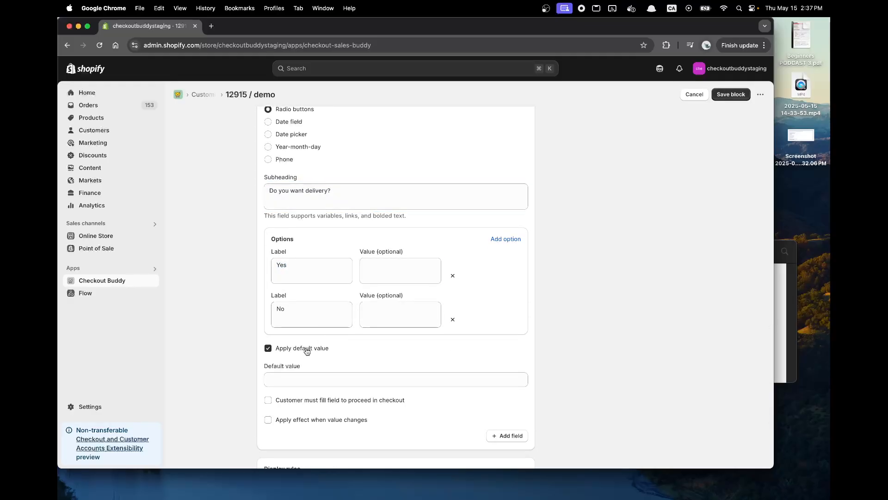
click(306, 349)
scroll(463, 231, up, 5)
click(693, 95)
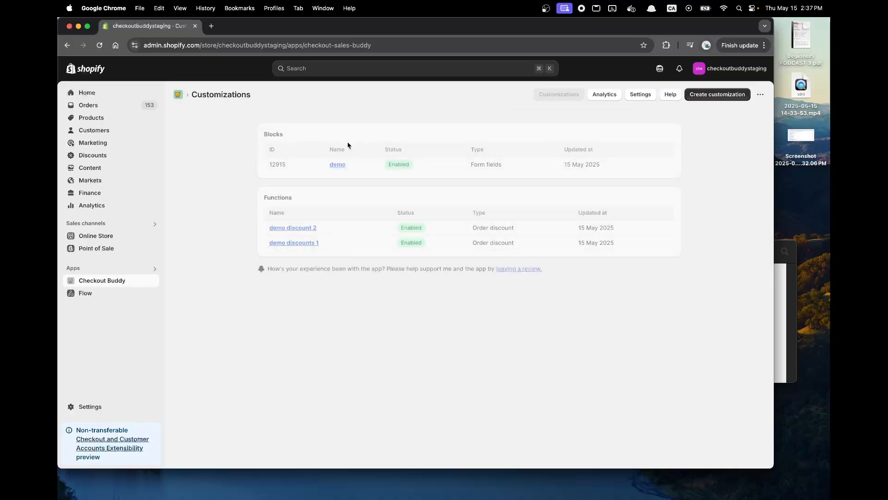
Review the demo discounts 1 function's discount message, combination settings and cart attribute rule, and leave it without changes.
click(367, 237)
scroll(367, 237, down, 10)
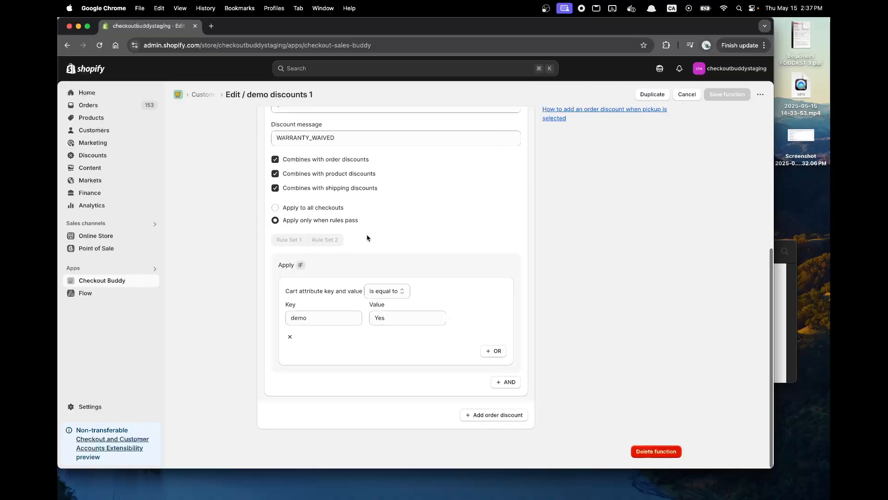
scroll(379, 403, up, 10)
click(676, 95)
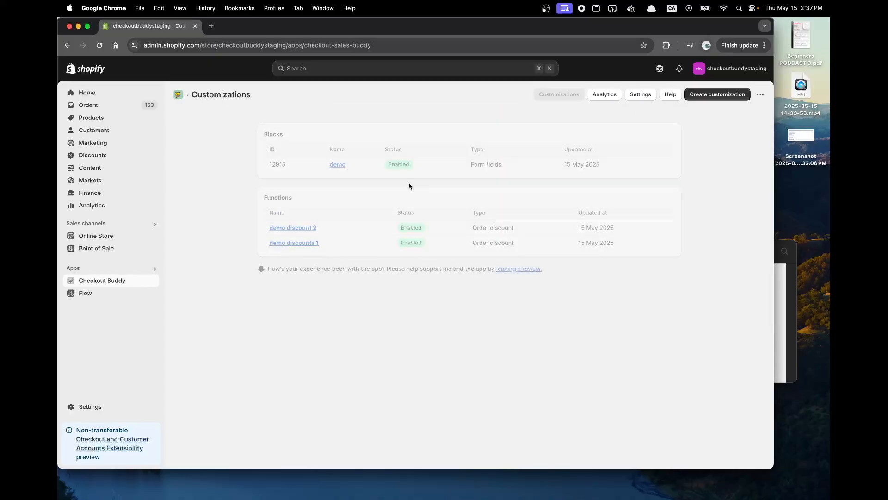
Open the demo form fields block and copy its block ID 12915.
click(336, 165)
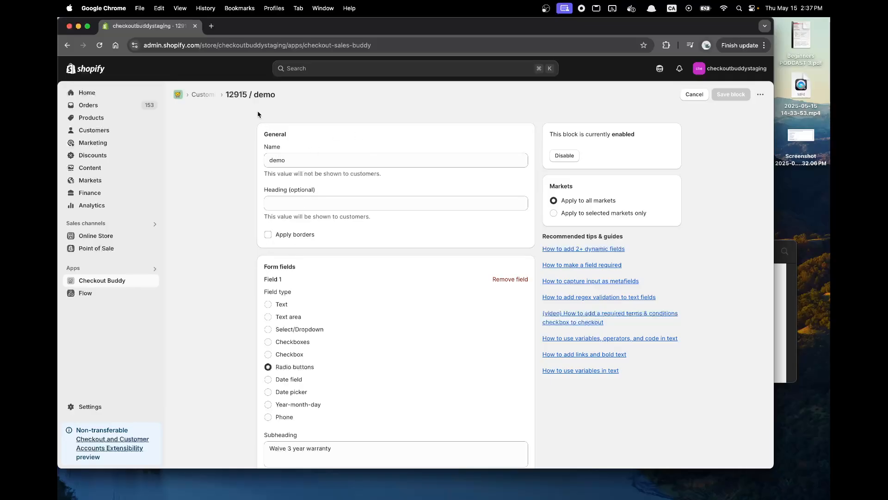
double_click(238, 94)
right_click(237, 94)
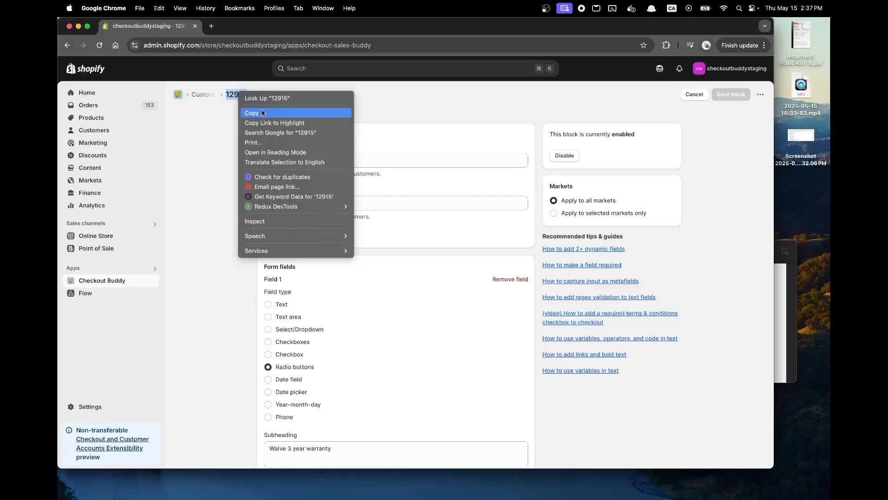
click(262, 113)
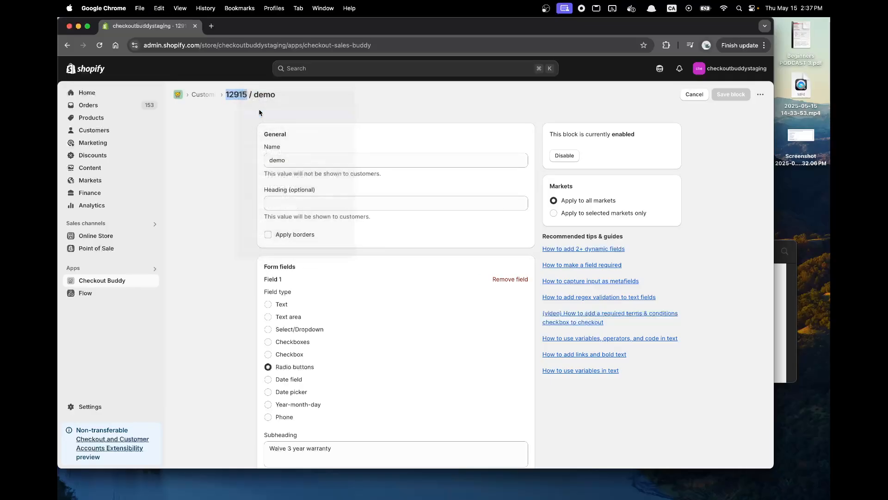
Open the store's main checkout configuration for customization and add a Checkout Buddy app block to the Contact section.
super+click(90, 406)
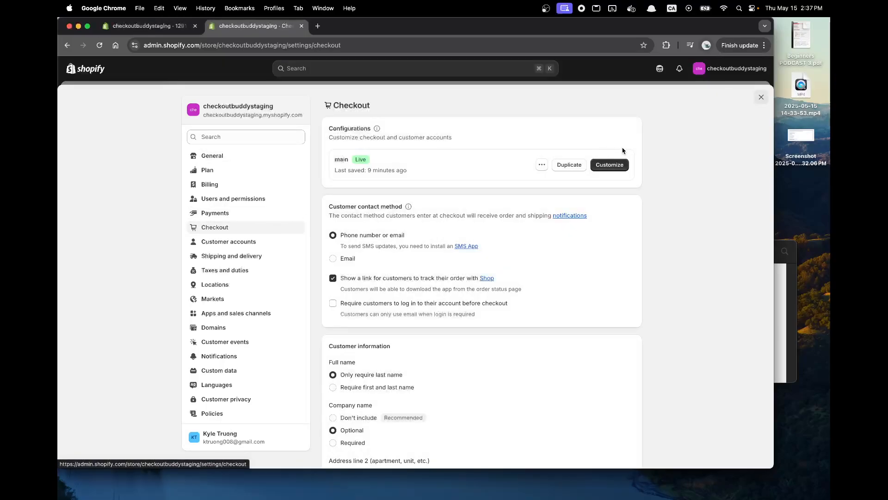
click(613, 165)
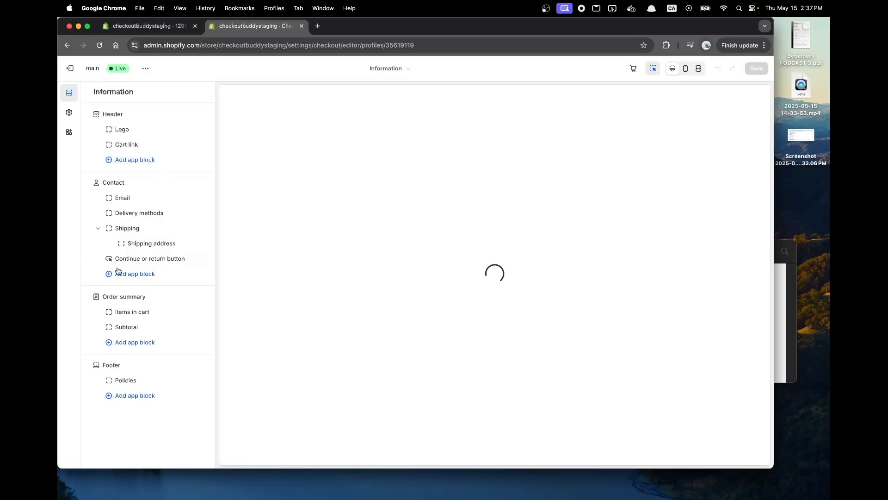
click(133, 259)
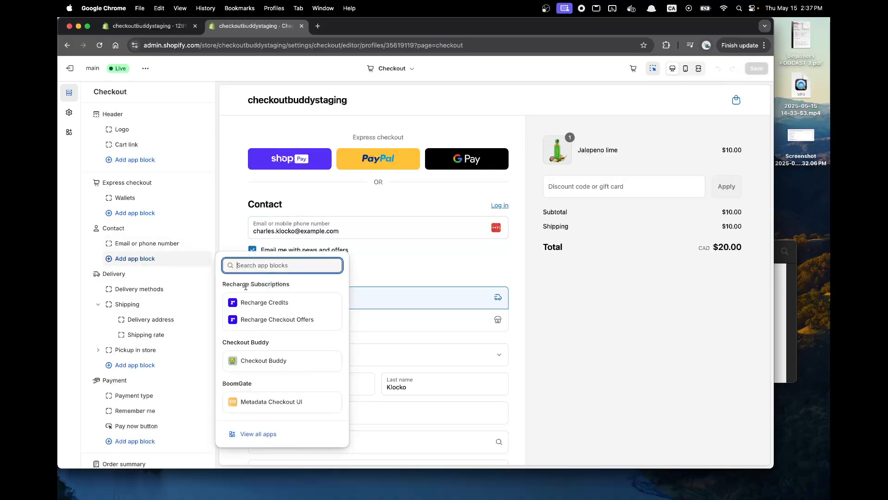
click(252, 359)
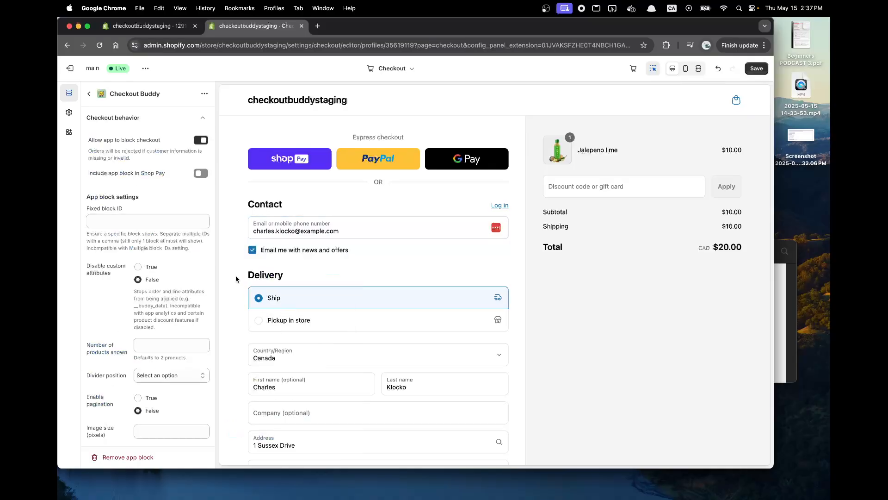
Set the app block's fixed block ID to 12915, include the block in Shop Pay, and save the checkout configuration.
click(163, 220)
right_click(163, 217)
click(177, 281)
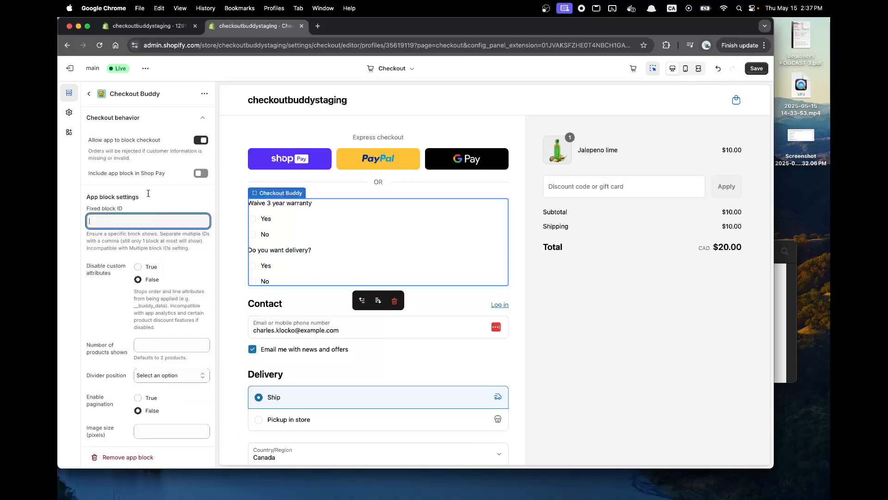
click(201, 174)
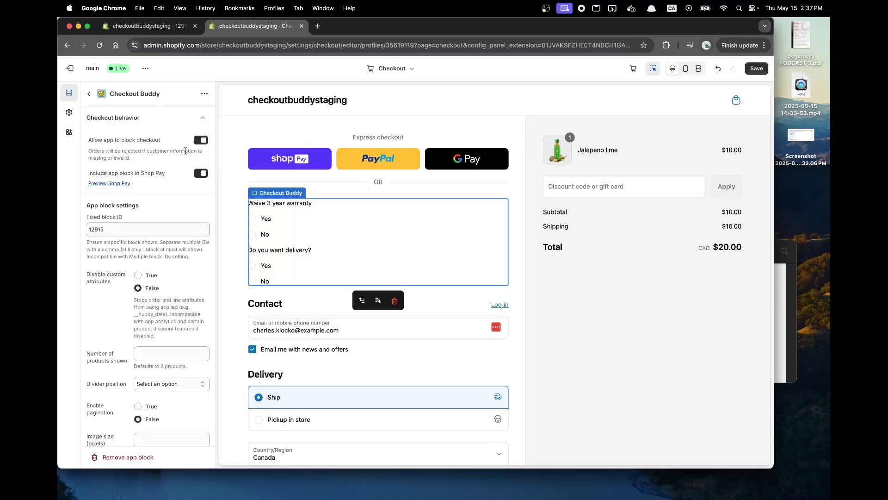
click(88, 93)
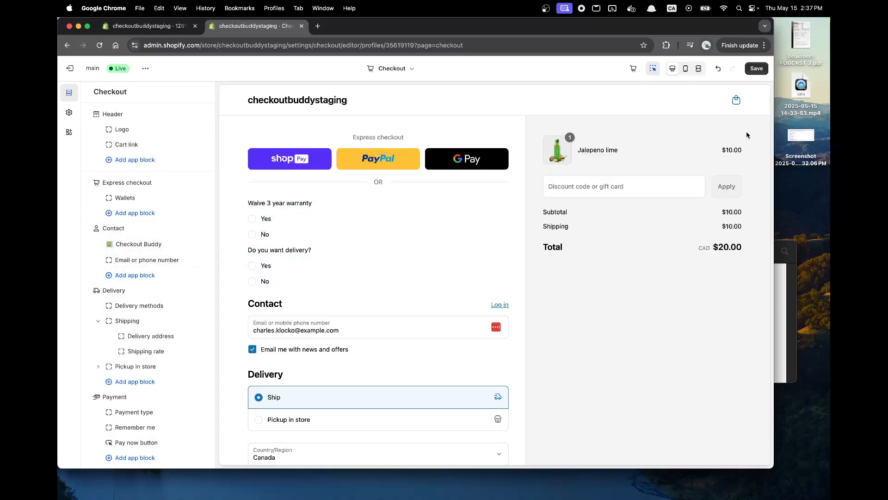
click(757, 70)
View the online store, add The Collection Snowboard: Liquid to the cart and proceed to checkout.
click(172, 26)
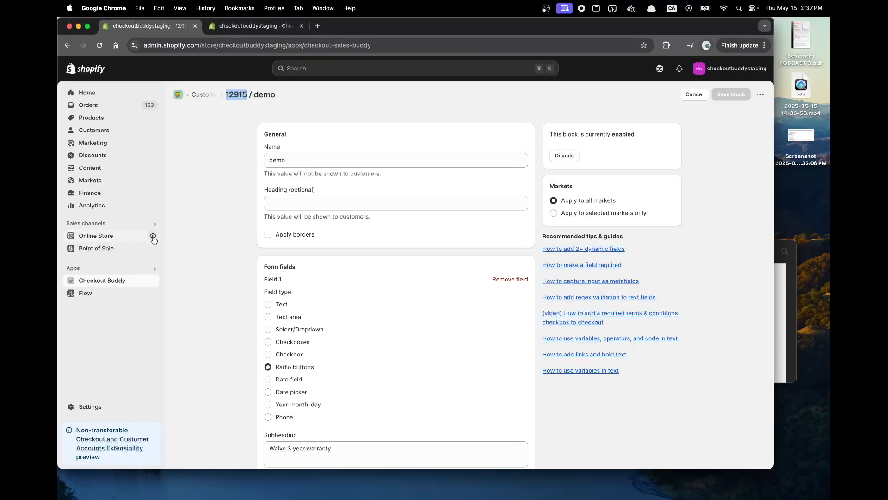
click(150, 235)
scroll(248, 353, down, 3)
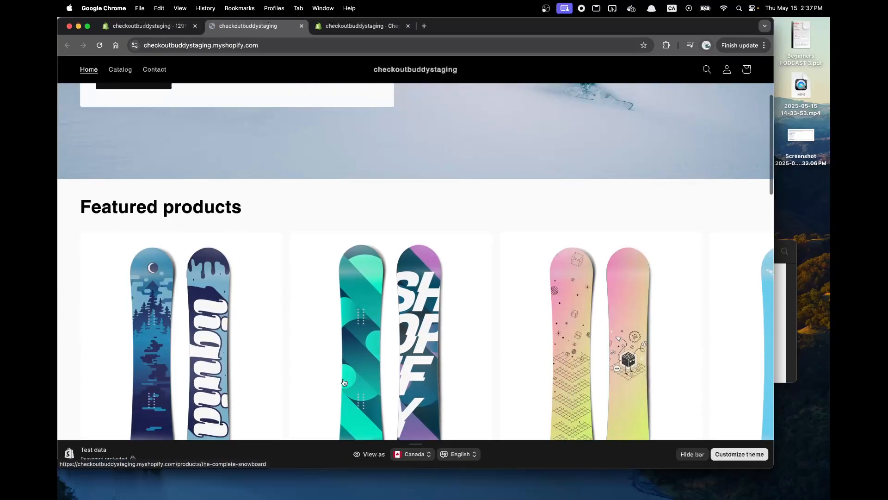
click(249, 352)
click(703, 221)
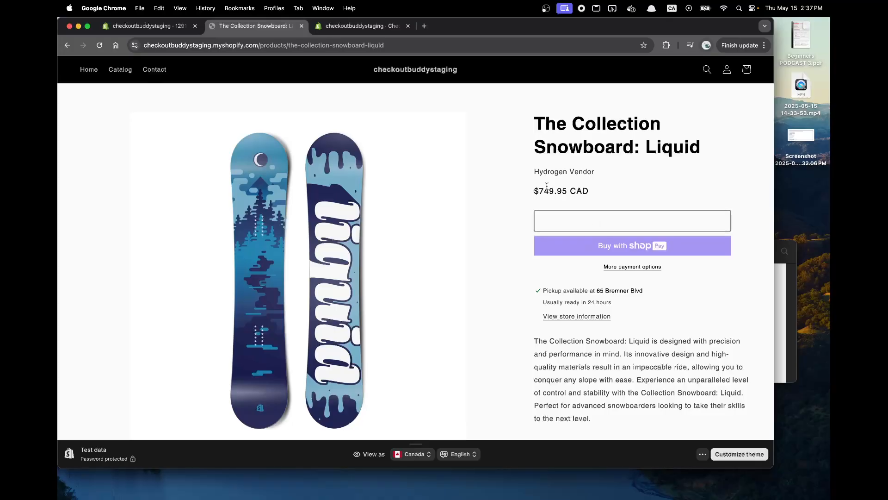
click(686, 363)
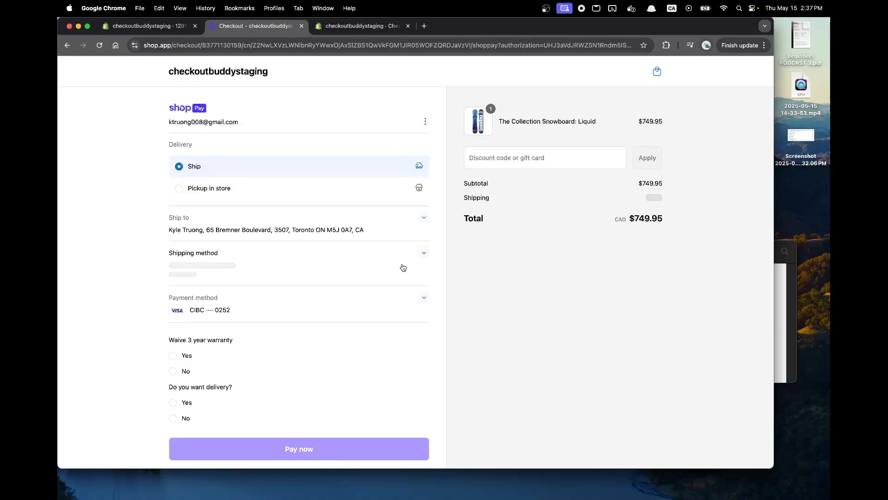
Test both checkout questions with Yes and No answers against the order discounts, finishing with Waive 3 year warranty at Yes and delivery at No.
scroll(228, 196, down, 3)
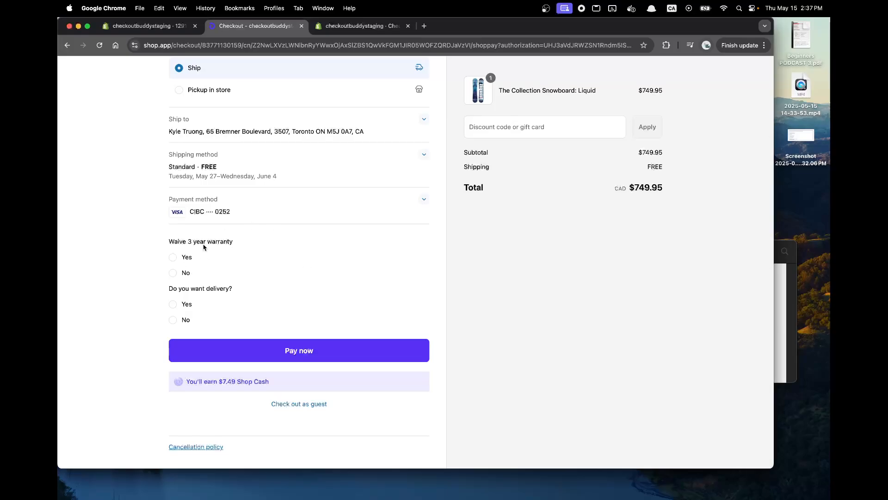
click(186, 256)
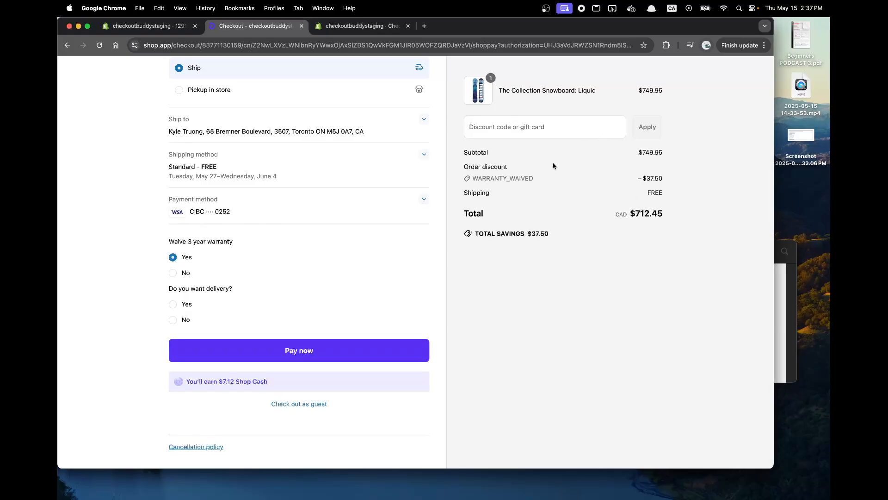
click(184, 273)
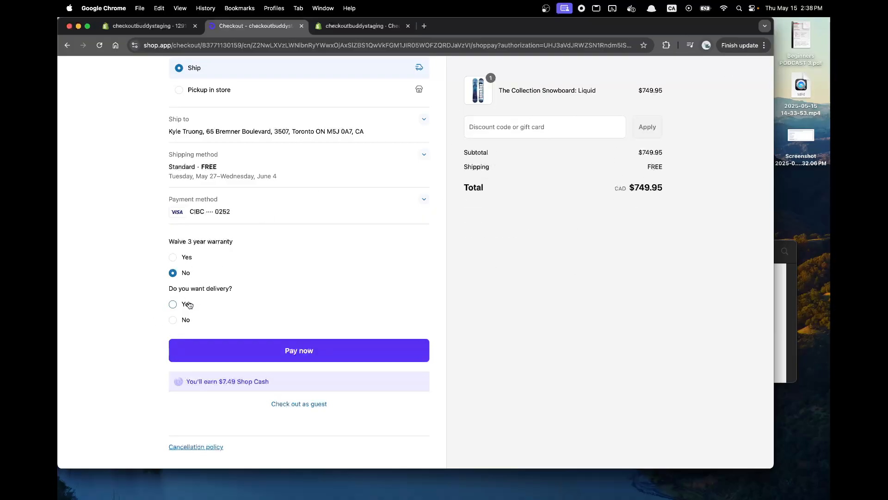
click(189, 304)
click(186, 320)
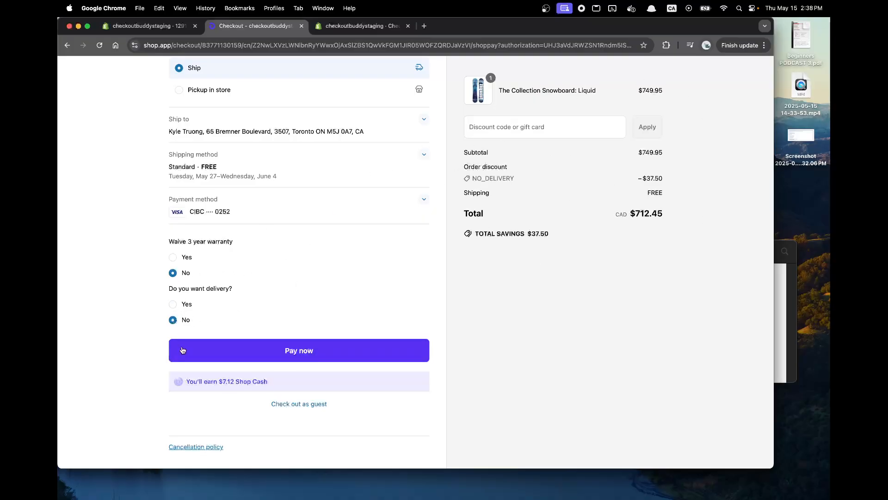
click(185, 258)
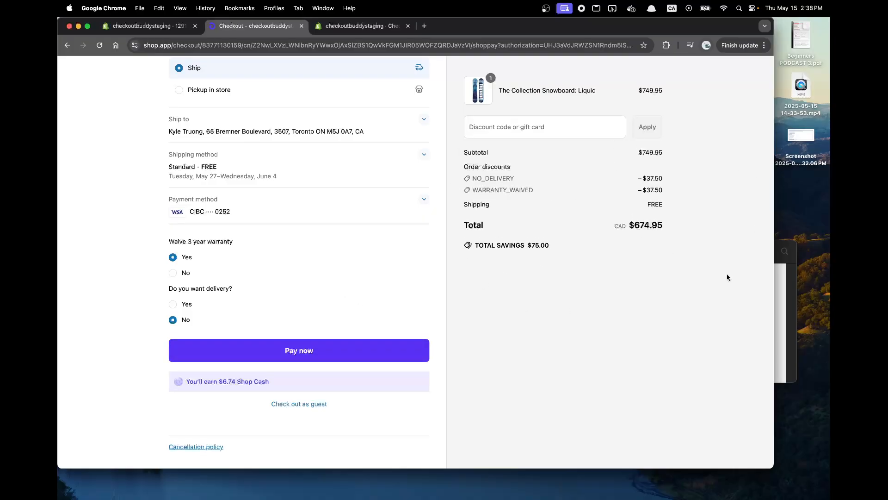
Switch to the request screenshot in Preview and compare its warranty and delivery discount requirements with the checkout's order discounts.
click(780, 290)
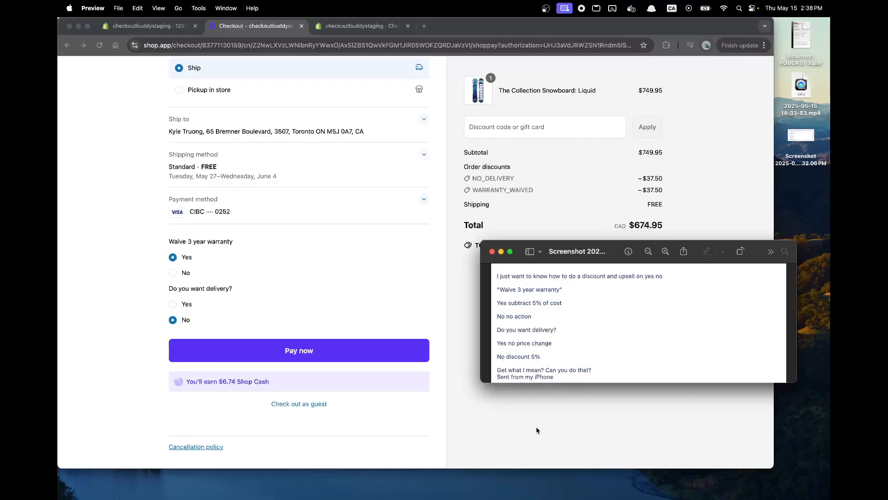
click(353, 292)
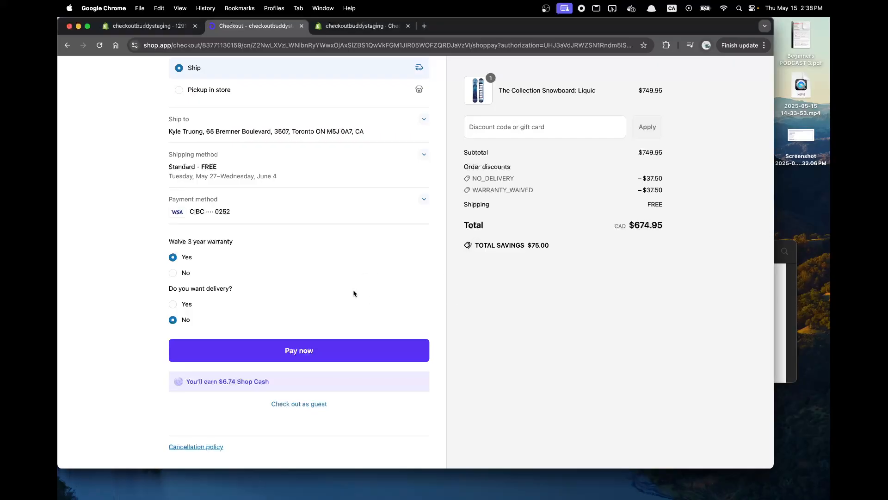
click(794, 310)
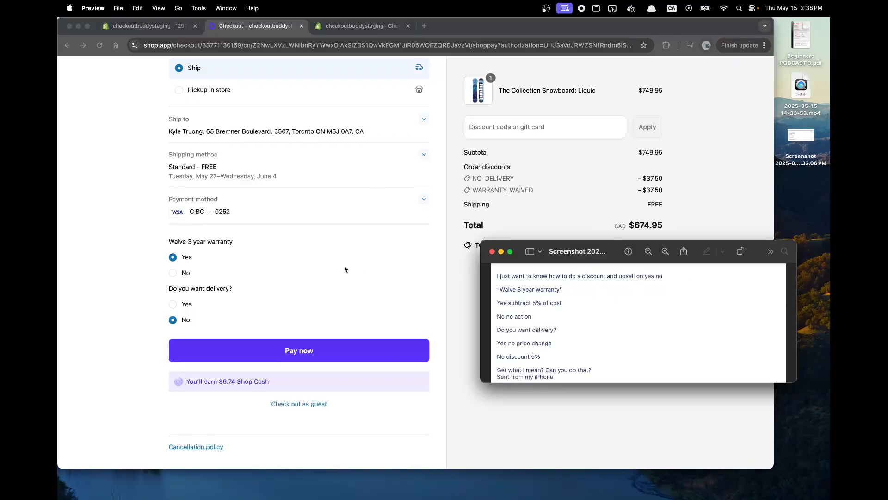